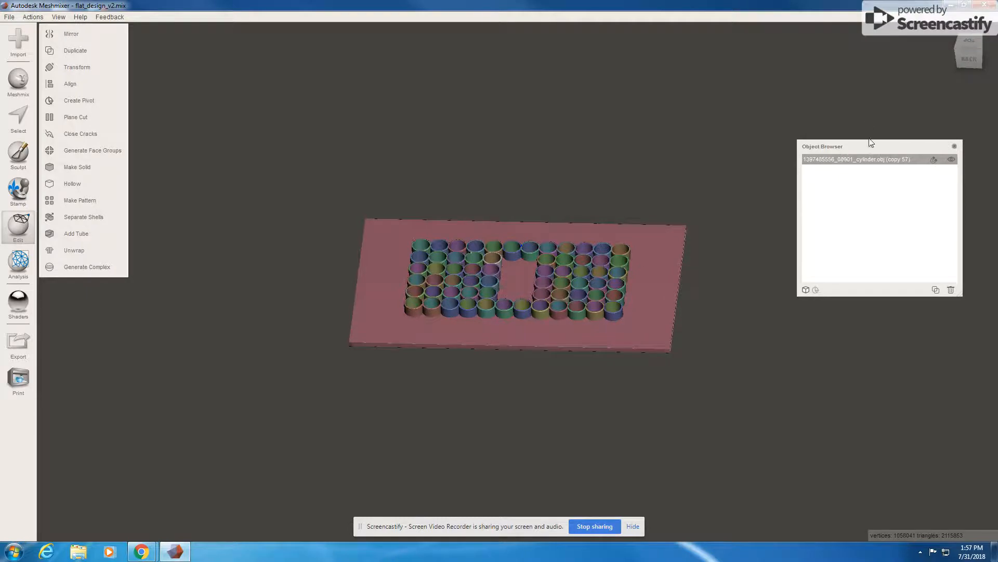
Step: Rename the copied cylinder object in the Object Browser to Grid
double_click(909, 162)
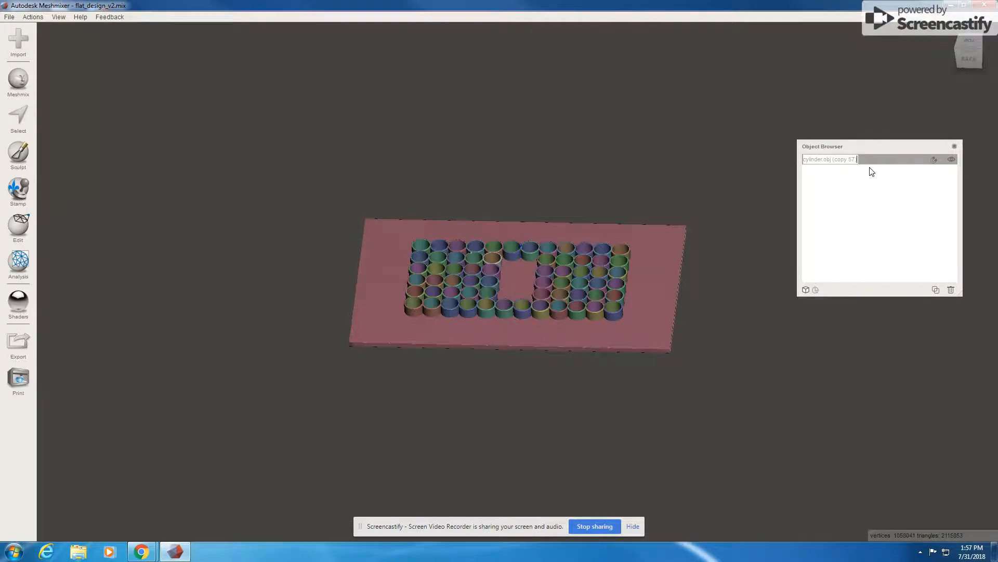
key("BackSpace")
key("BackSpace")
key("BackSpace")
key("BackSpace")
key("BackSpace")
key("BackSpace")
key("BackSpace")
key("BackSpace")
key("BackSpace")
key("BackSpace")
key("BackSpace")
key("BackSpace")
key("BackSpace")
key("BackSpace")
key("BackSpace")
key("BackSpace")
key("BackSpace")
key("BackSpace")
key("BackSpace")
key("BackSpace")
key("BackSpace")
key("BackSpace")
key("BackSpace")
key("BackSpace")
key("BackSpace")
key("BackSpace")
key("BackSpace")
key("BackSpace")
key("BackSpace")
key("BackSpace")
key("BackSpace")
key("BackSpace")
key("BackSpace")
key("BackSpace")
type("Gri")
key("Return")
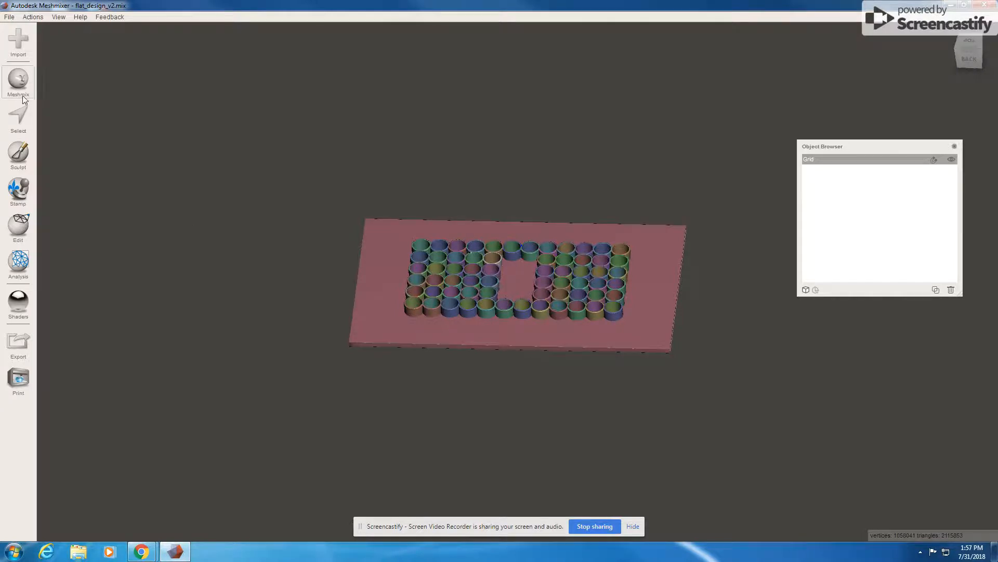
Step: Browse the Meshmix part libraries from Ears, Heads, Legs, Letters, Miscellaneous and Numbers through to Primitives
left_click(18, 80)
left_click(109, 42)
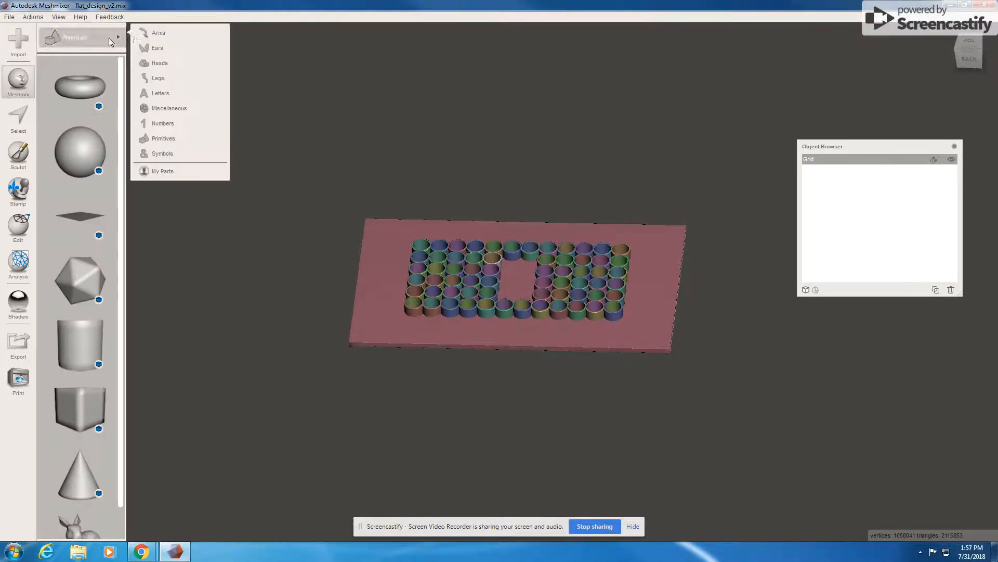
left_click(163, 46)
left_click(107, 35)
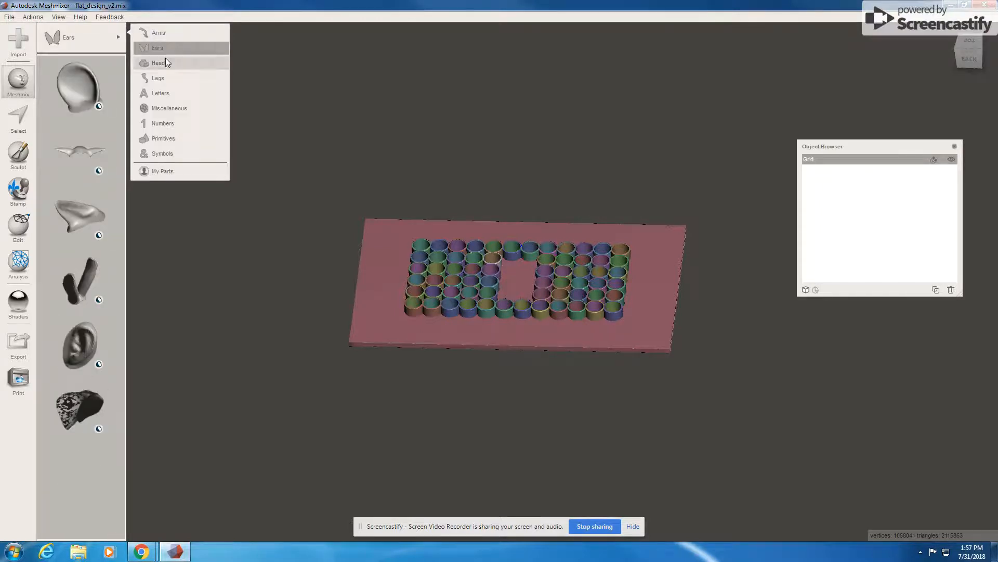
left_click(178, 67)
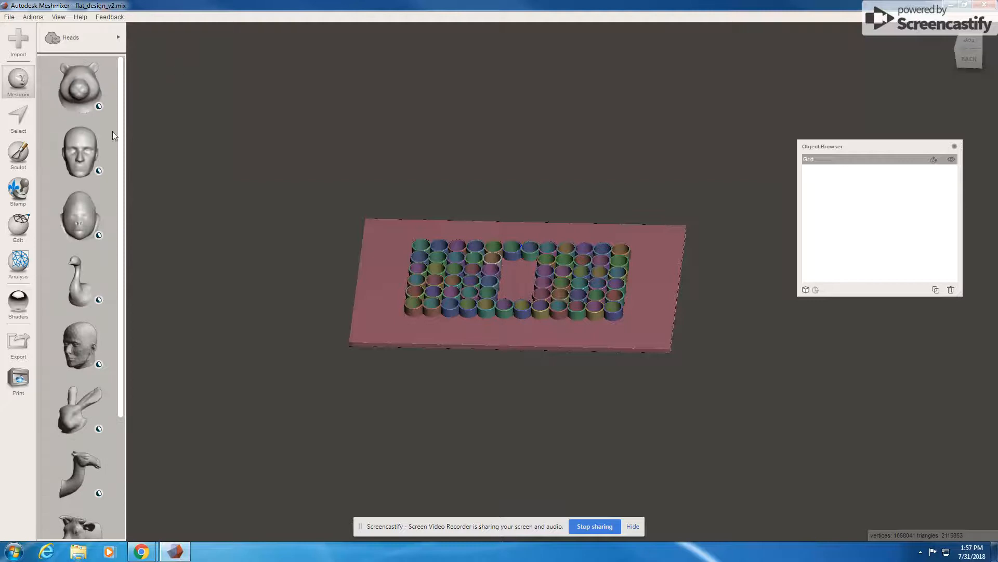
left_click(104, 38)
left_click(198, 78)
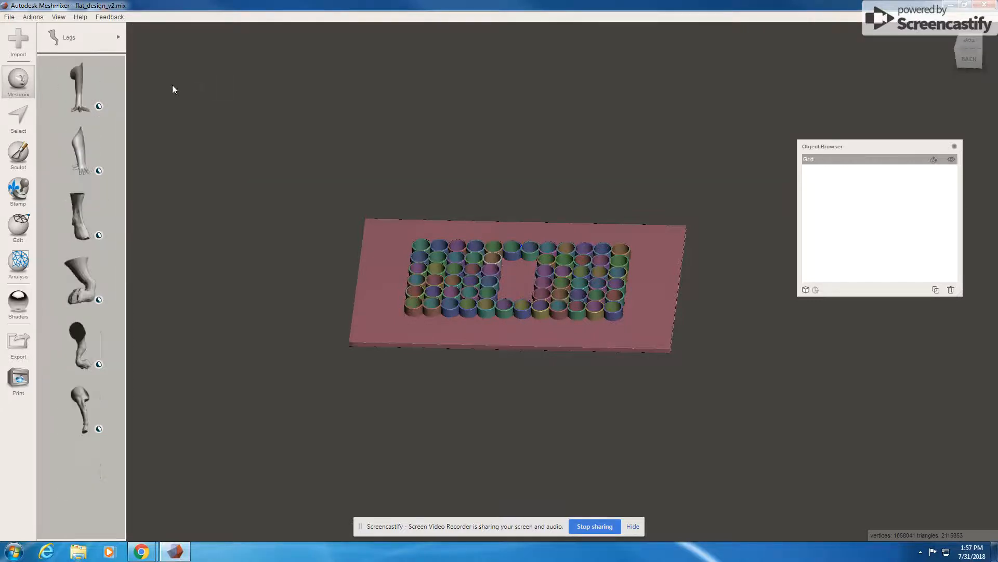
left_click(107, 40)
left_click(177, 93)
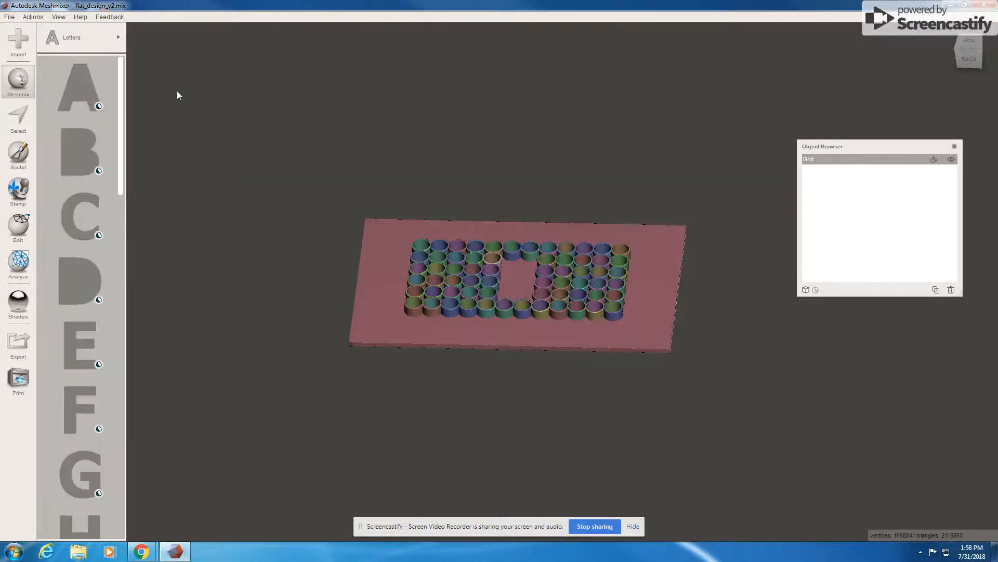
left_click(110, 46)
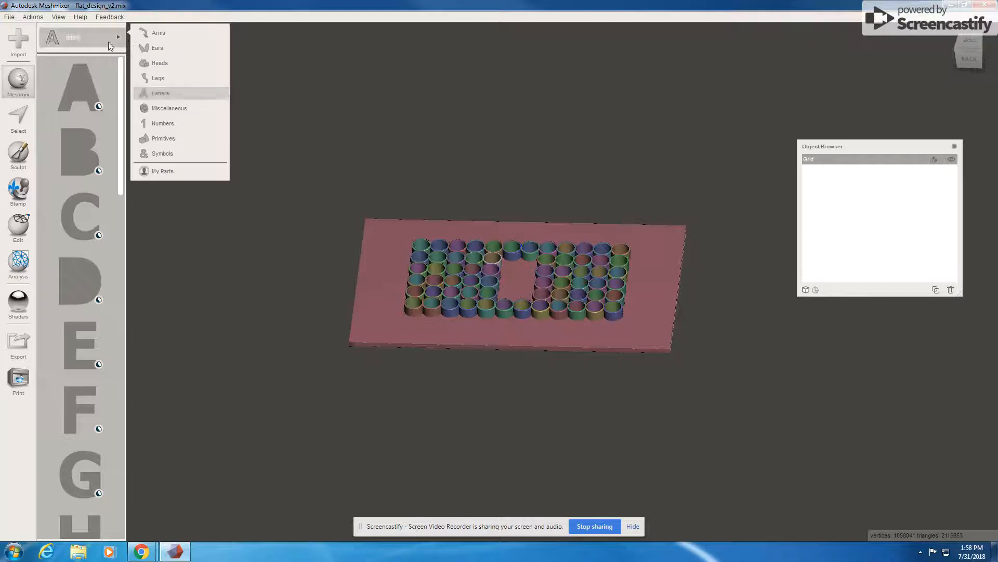
left_click(201, 110)
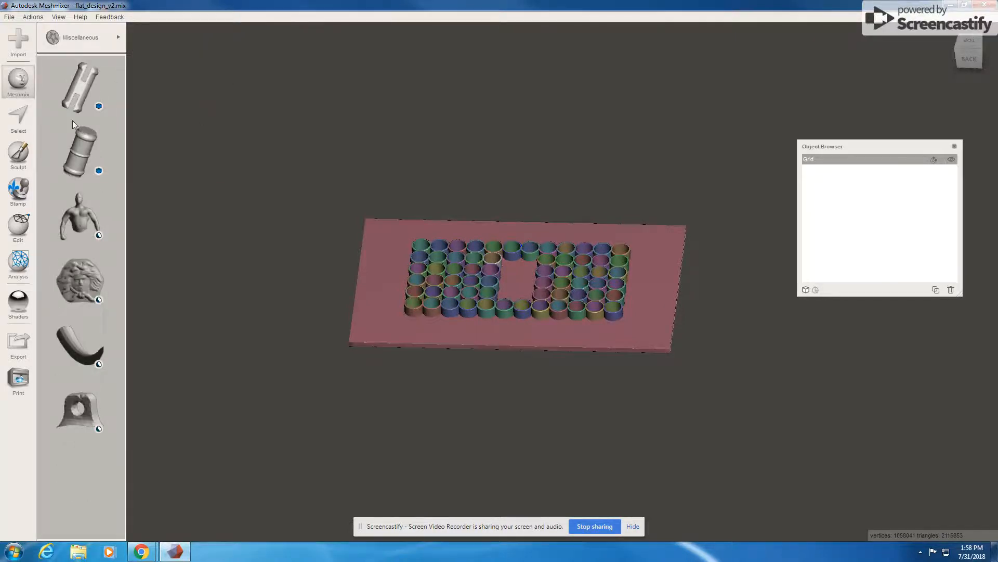
left_click(114, 42)
left_click(195, 124)
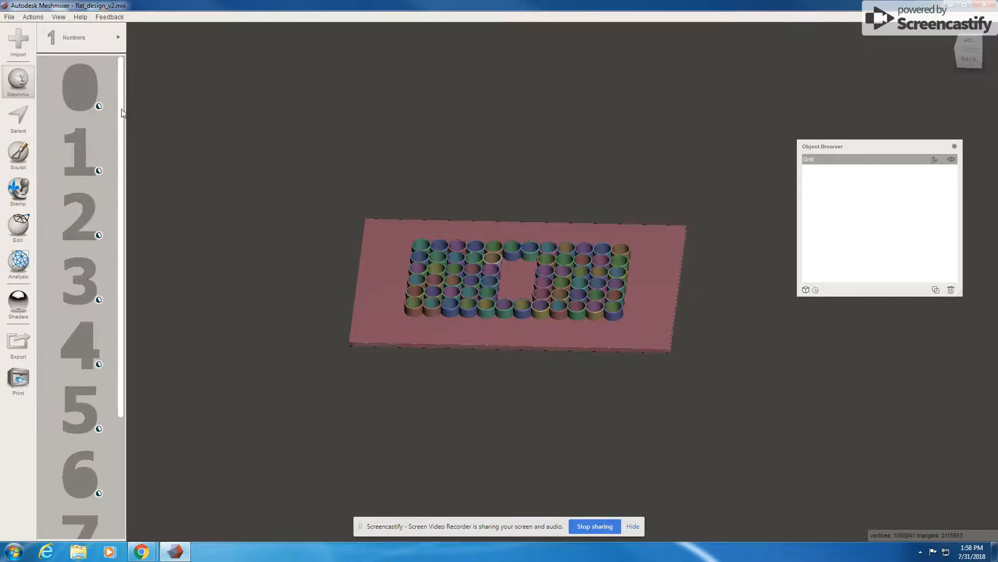
scroll(117, 124, "down", 3)
left_click(107, 33)
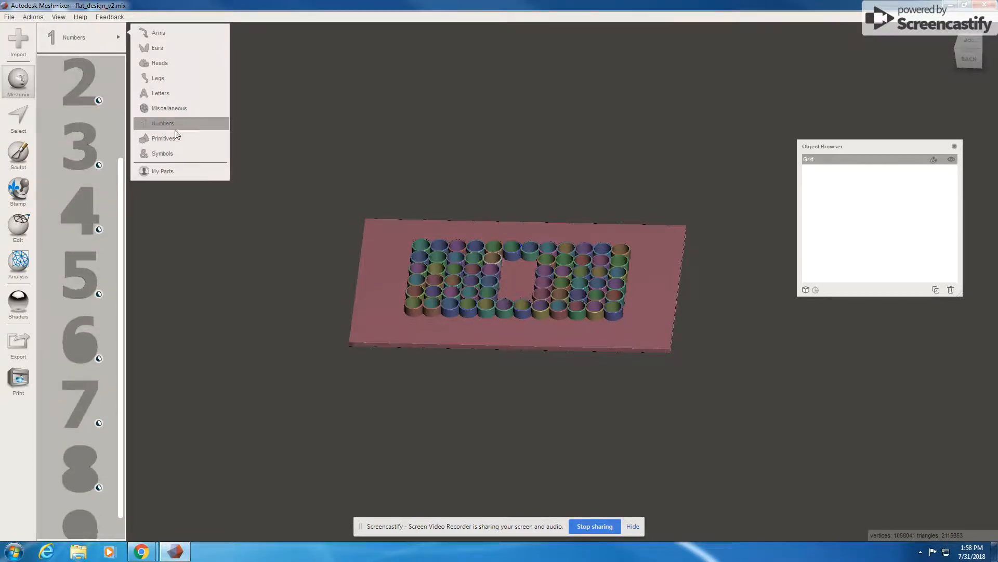
left_click(175, 153)
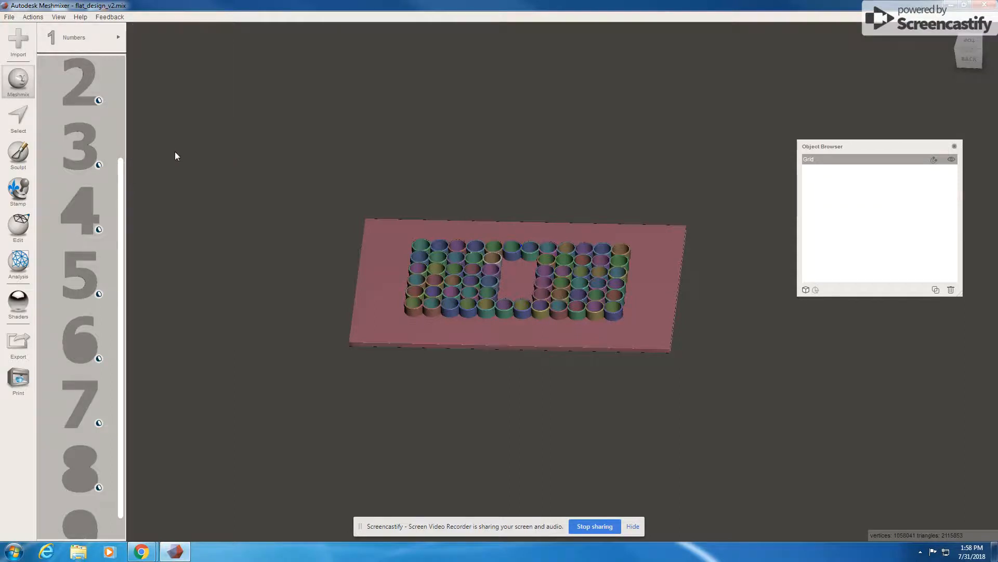
left_click(180, 137)
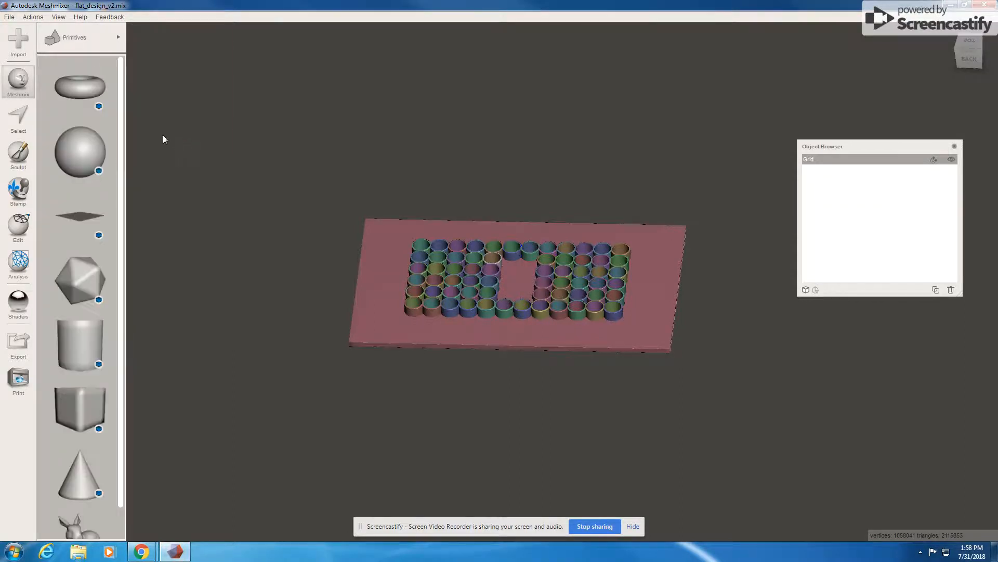
scroll(117, 77, "down", 1)
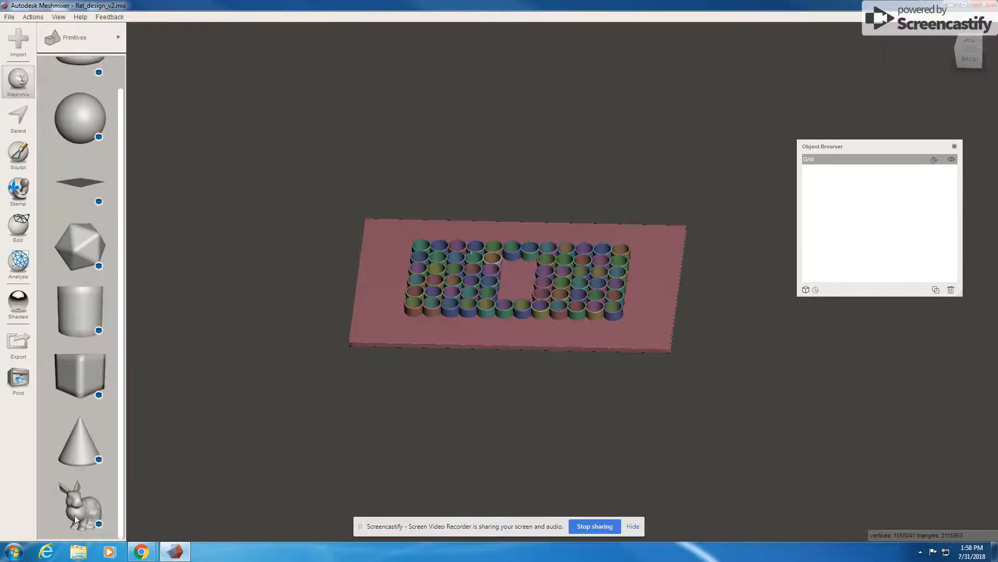
scroll(121, 380, "up", 1)
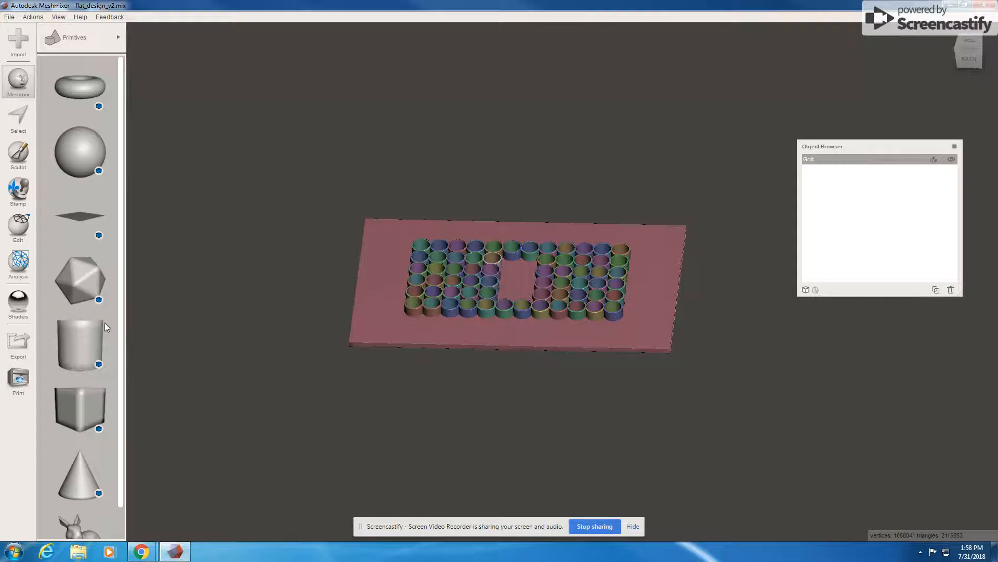
Step: Add a cylinder primitive as a separate object in the empty space beside the plate, leaving its transform values unchanged
left_click_drag(94, 336, 120, 333)
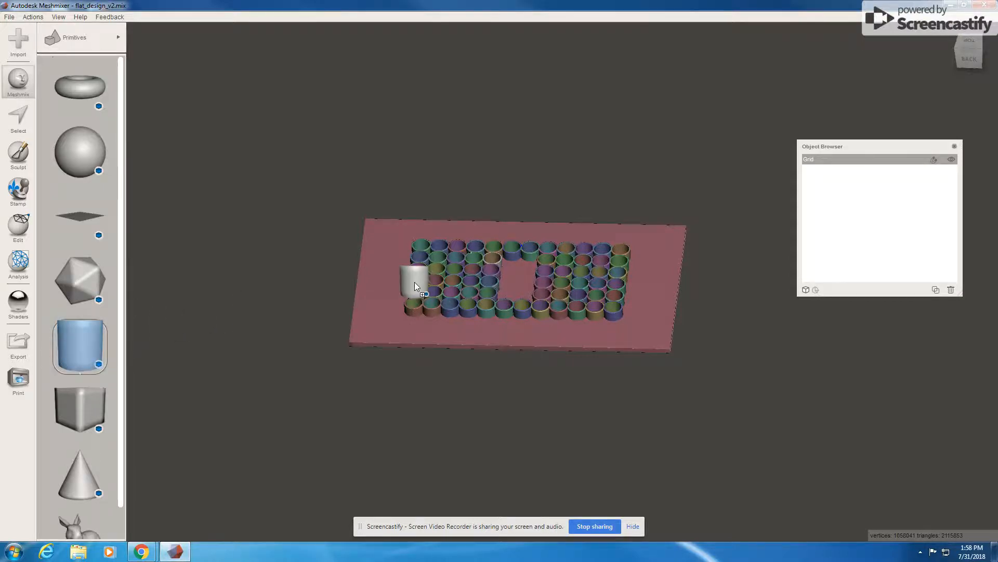
left_click_drag(320, 283, 320, 283)
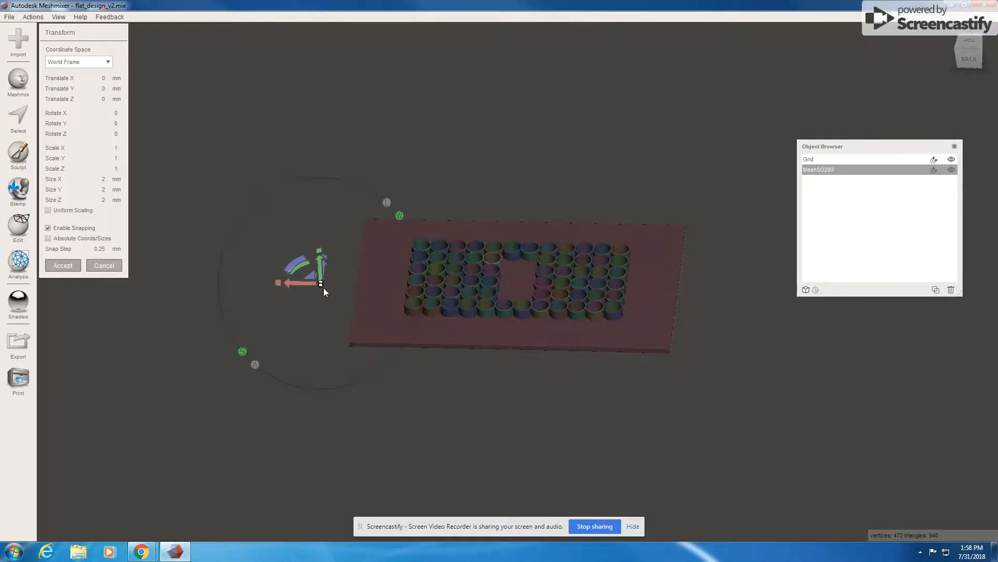
left_click(94, 268)
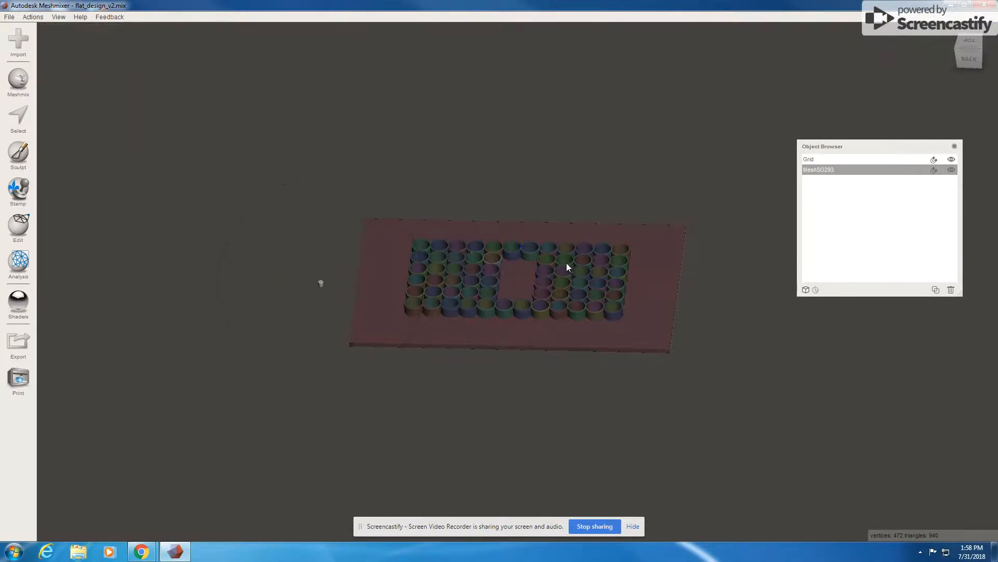
Step: Hide the Grid object, make the new cylinder the active object and center the view on it
left_click(420, 276)
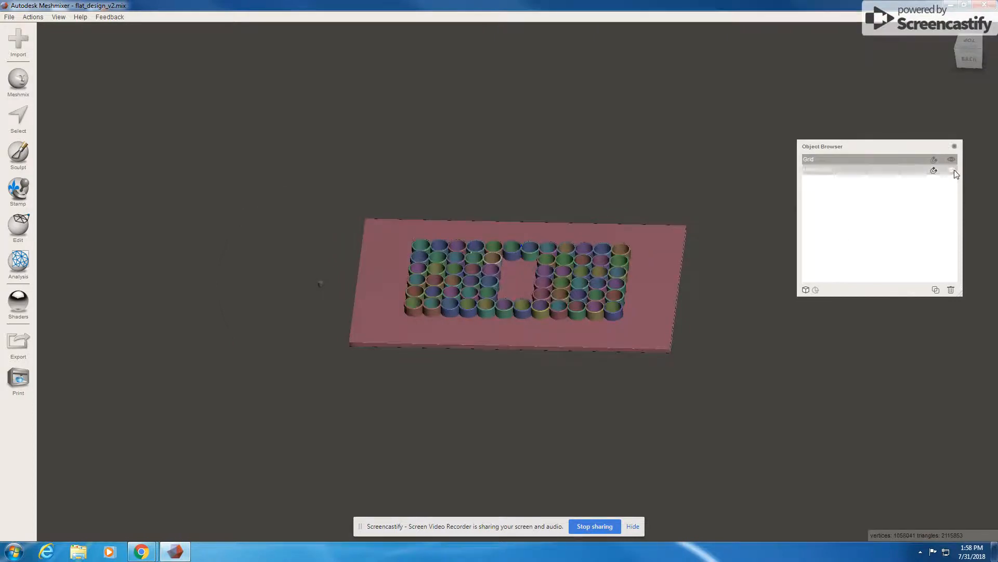
left_click(952, 159)
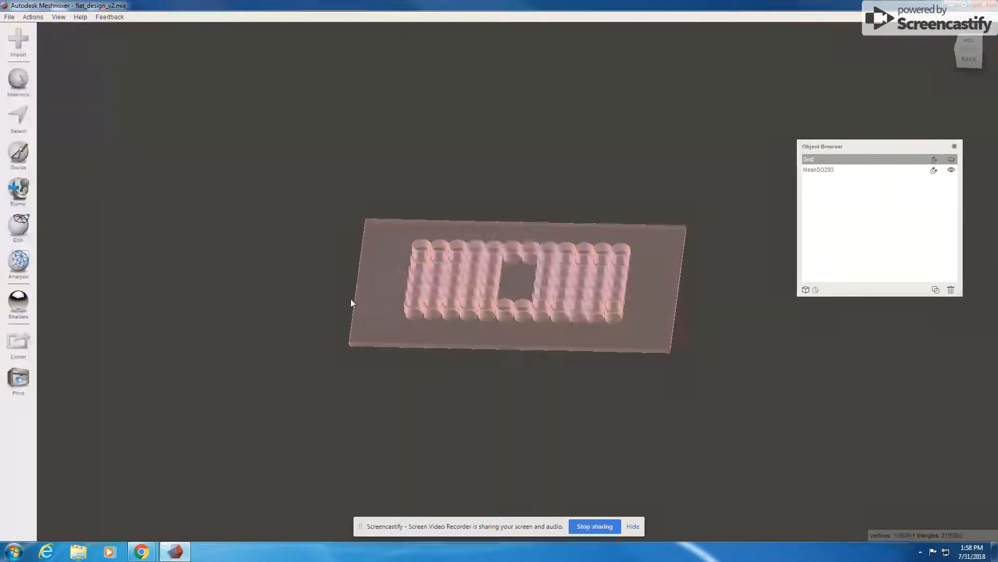
left_click(321, 283)
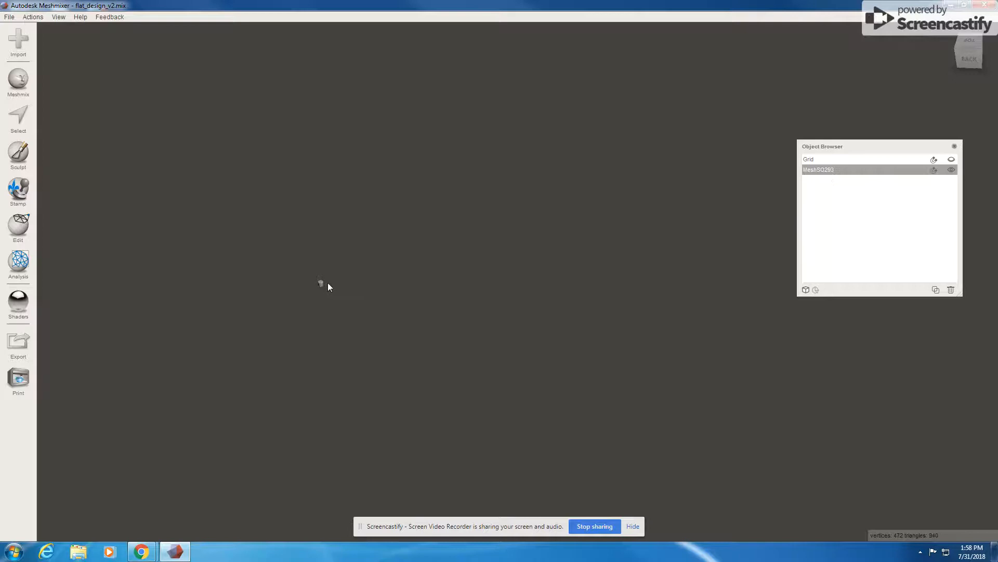
middle_click_drag(328, 286, 115, 273)
key("c")
right_click_drag(514, 282, 531, 246)
right_click_drag(519, 281, 527, 282)
left_click(27, 124)
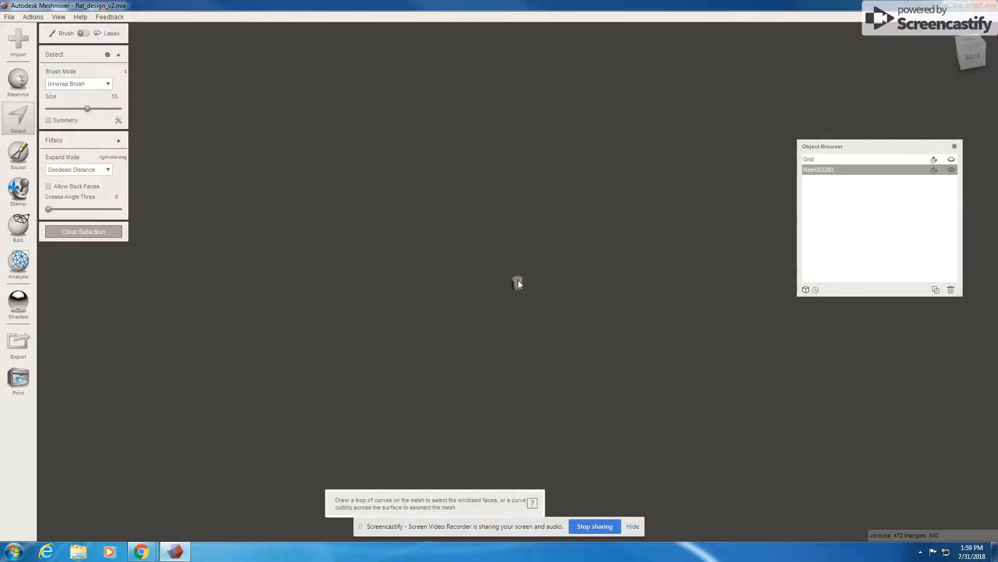
left_click(113, 232)
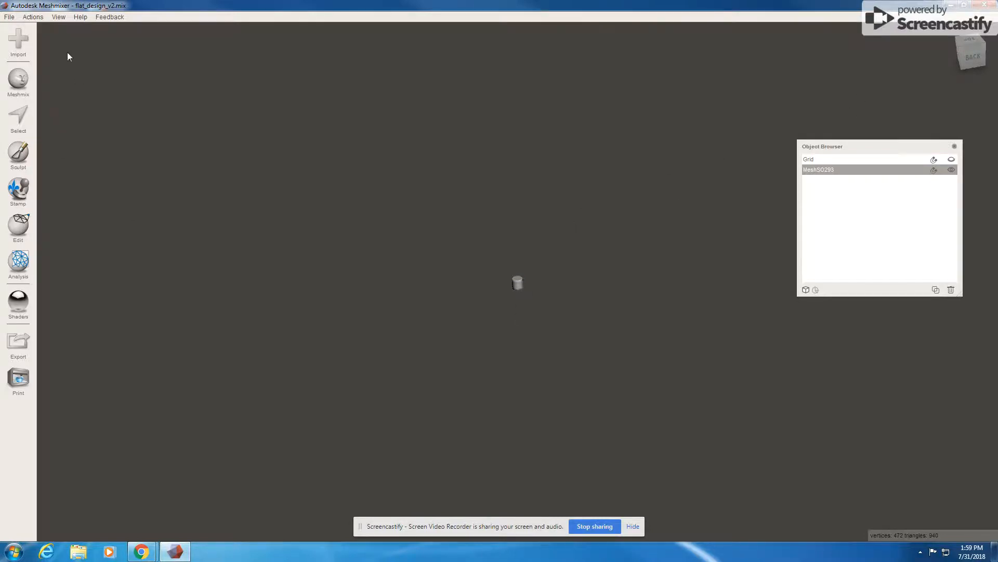
left_click(58, 17)
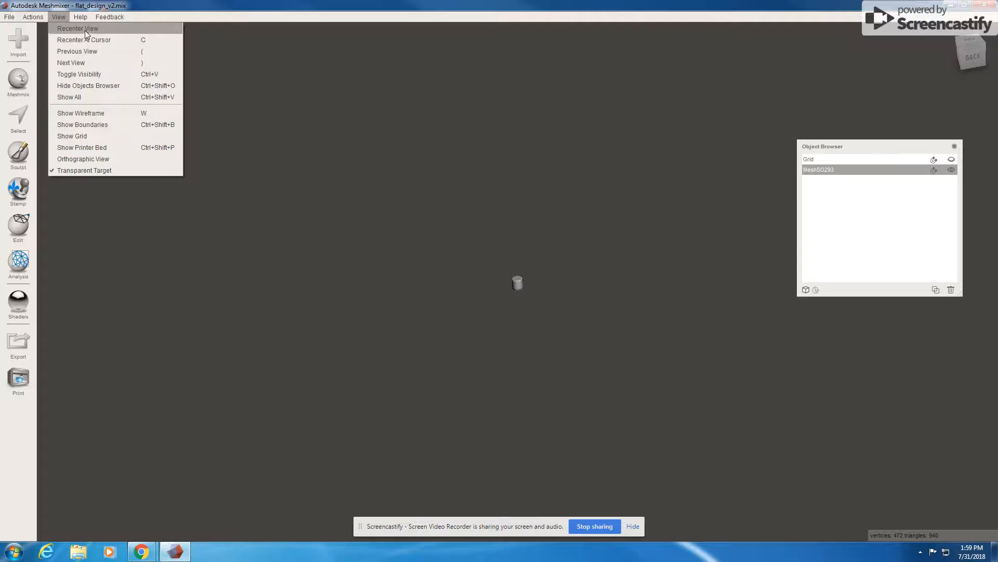
left_click(94, 159)
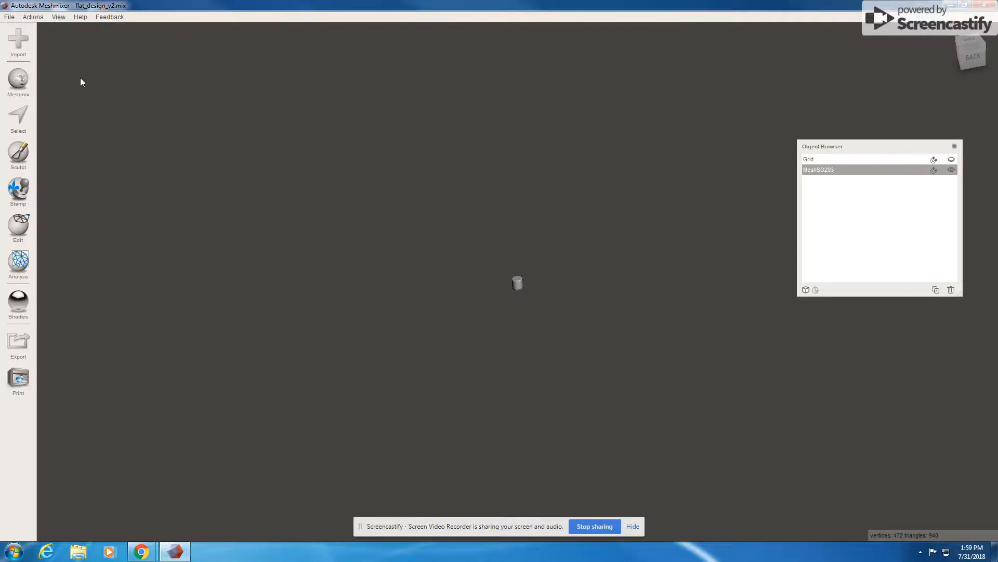
left_click(57, 17)
left_click(79, 157)
Step: Examine the cylinder up close from several angles, including the straight back view
scroll(539, 281, "up", 10)
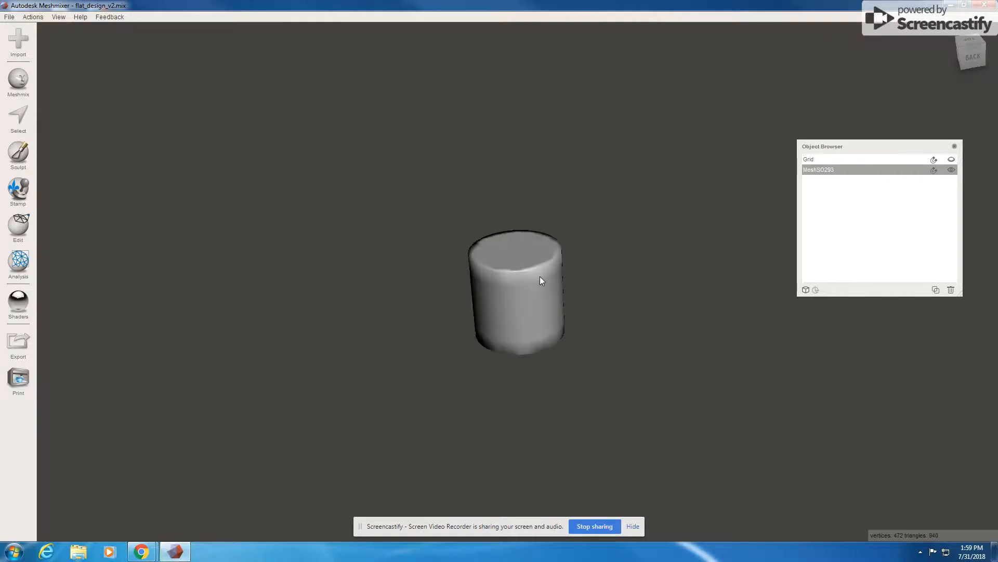
scroll(653, 254, "up", 5)
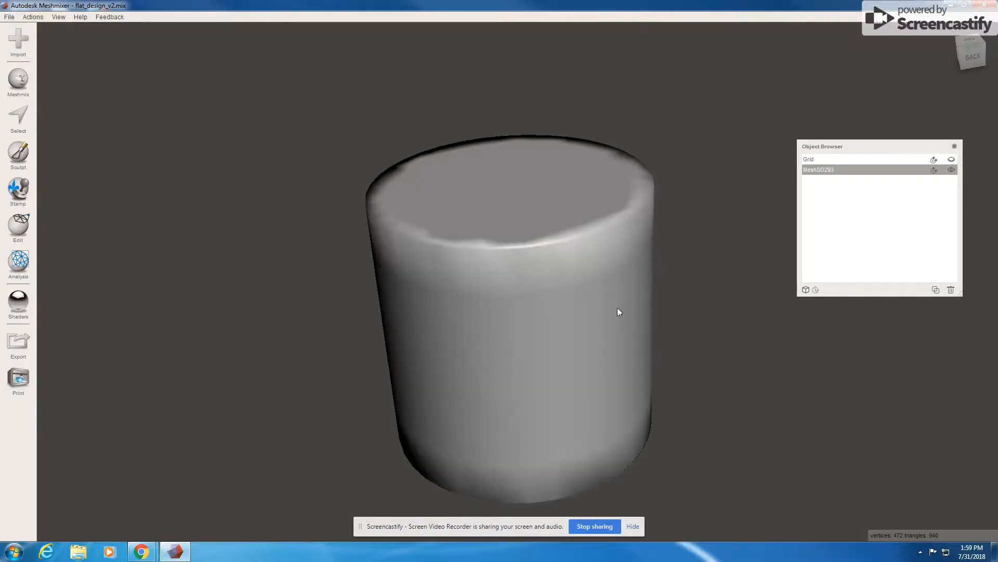
mouse_move(618, 308)
right_mouse_down()
mouse_move(610, 281)
mouse_move(610, 295)
right_mouse_up()
key("c")
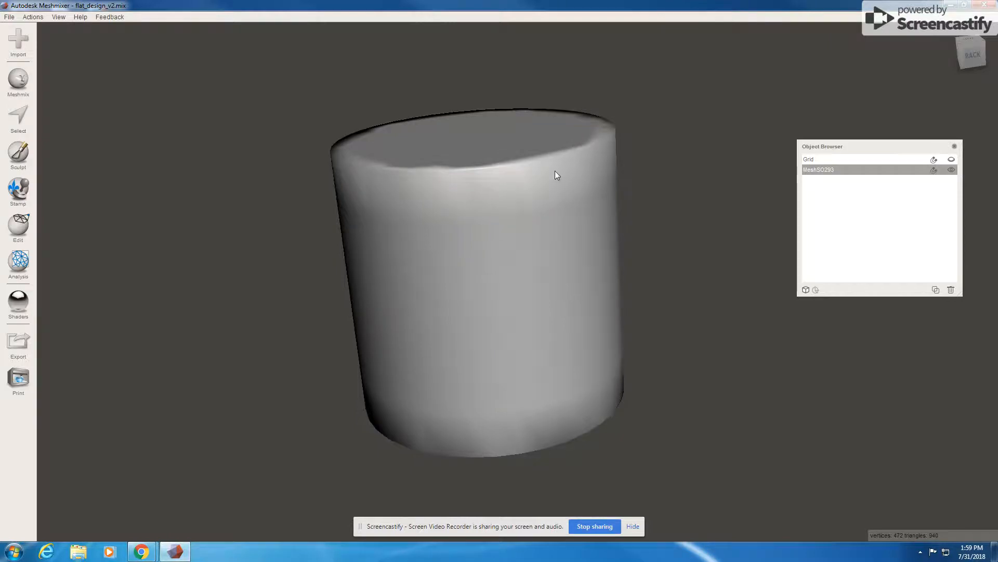
right_click_drag(594, 190, 564, 200)
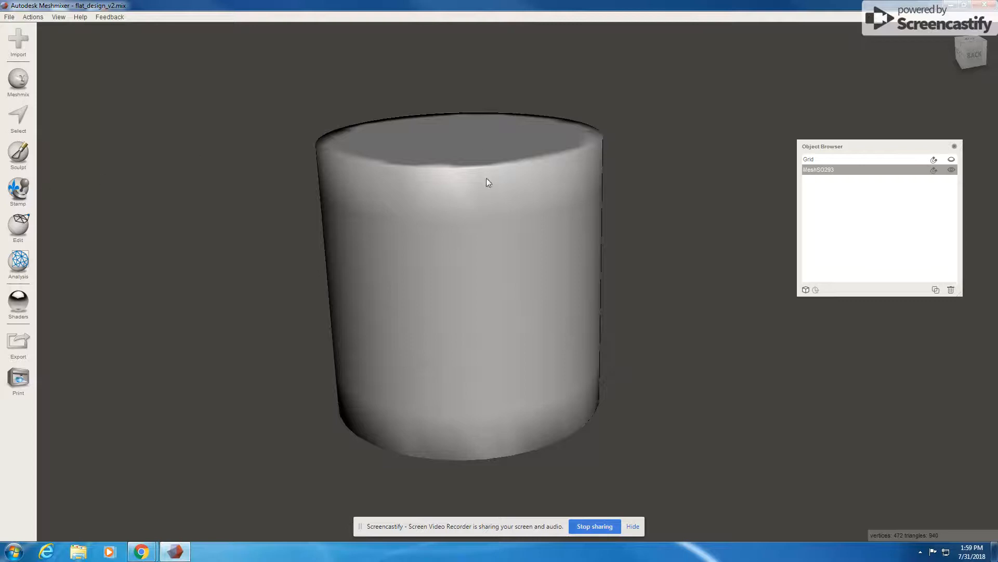
right_click_drag(486, 180, 609, 159)
right_click_drag(530, 122, 604, 157)
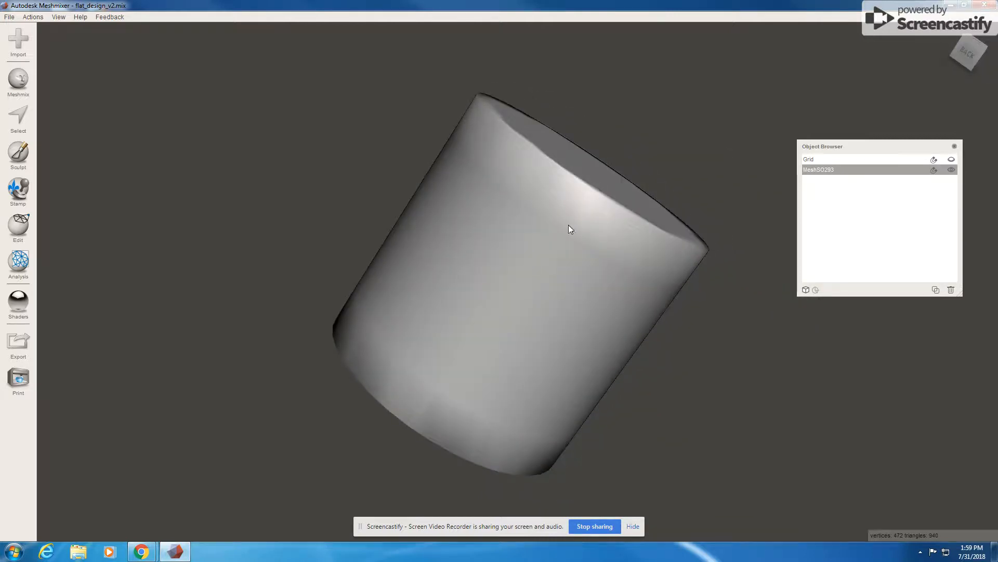
left_click(957, 59)
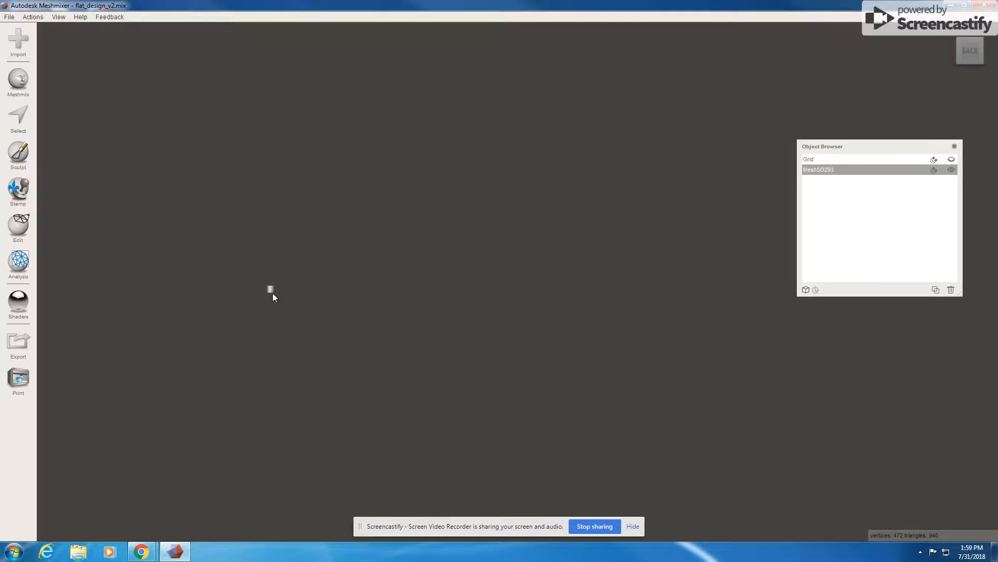
key("c")
scroll(554, 283, "up", 12)
right_click_drag(531, 275, 513, 307)
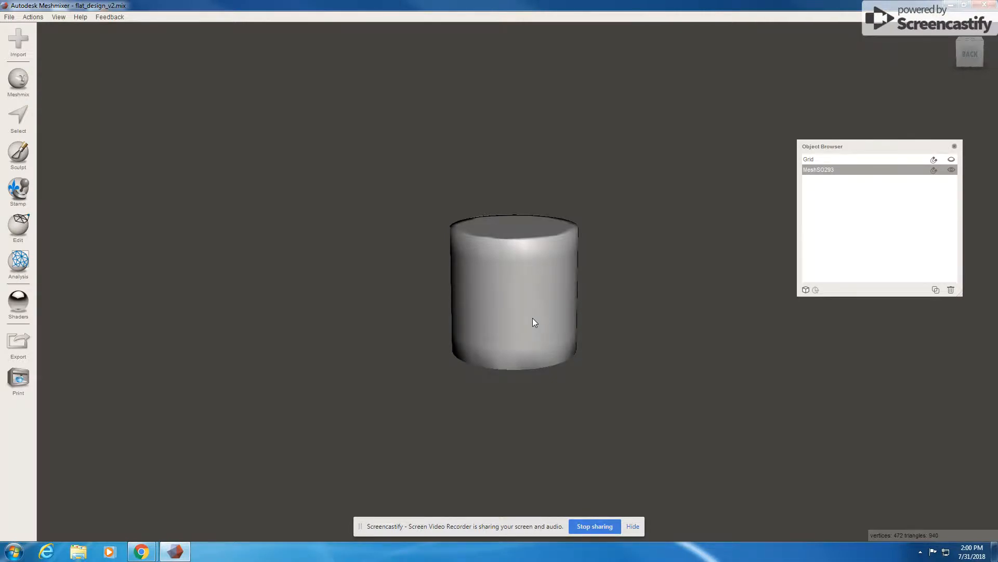
Step: Turn on the wireframe display and view the cylinder's triangle mesh from several angles
key("w")
right_click_drag(531, 310, 507, 283)
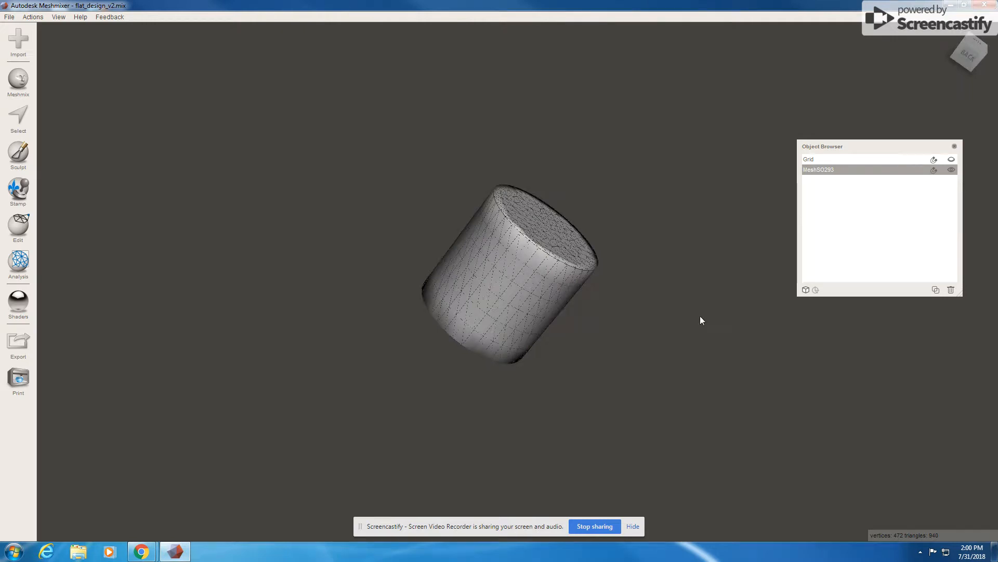
right_click_drag(600, 297, 337, 187)
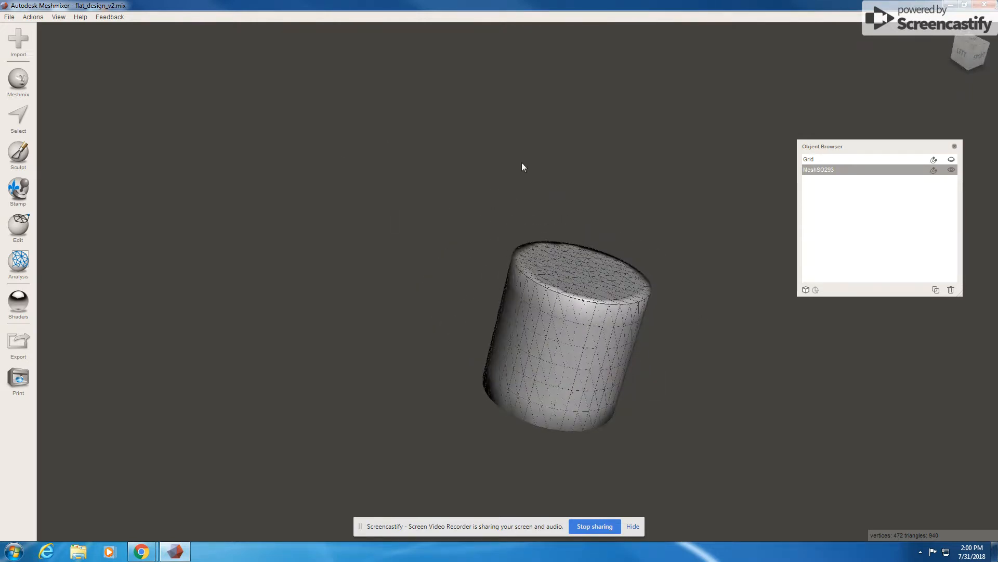
Step: Turn the wireframe display off and back on to compare the smooth and meshed cylinder
left_click(55, 17)
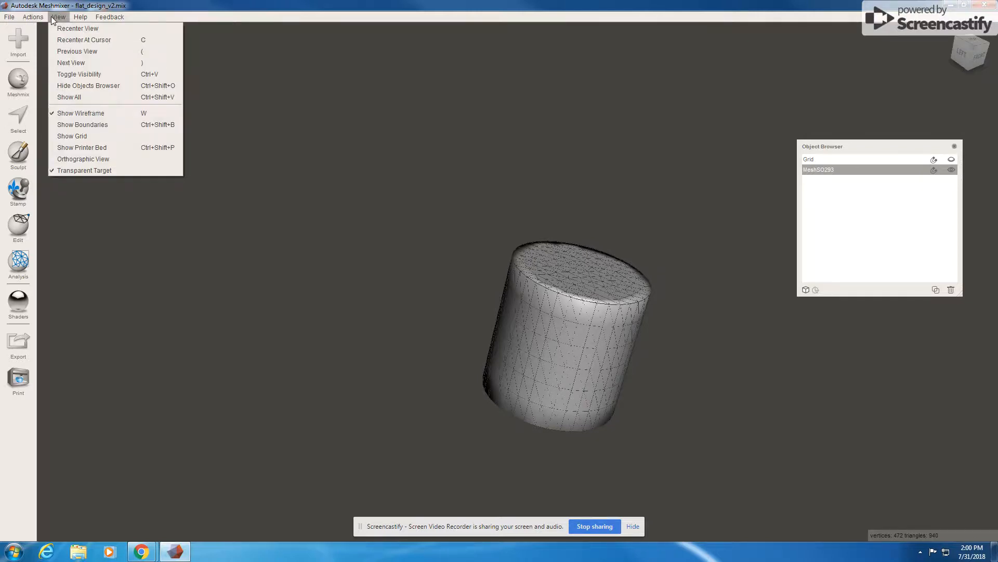
left_click(53, 17)
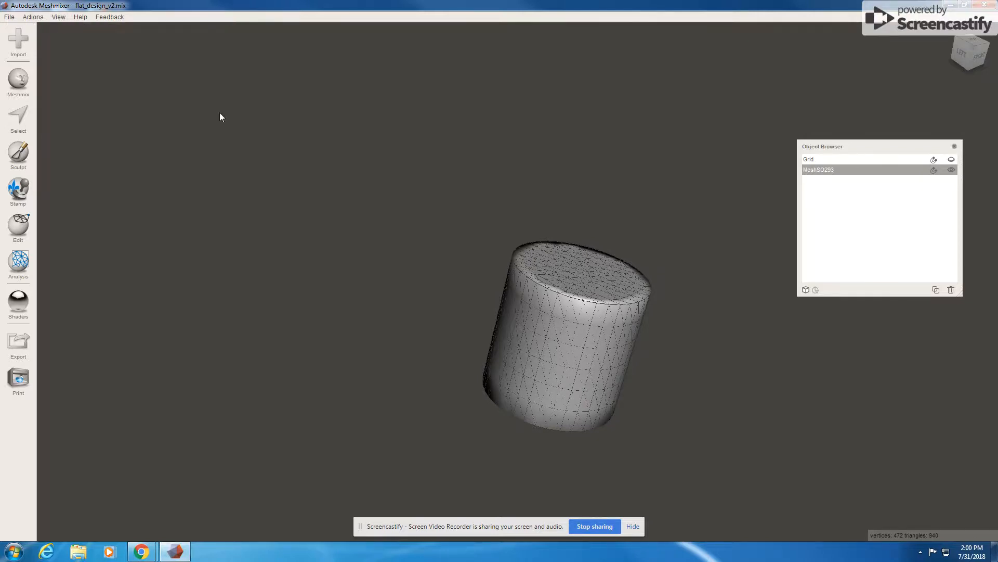
left_click(60, 18)
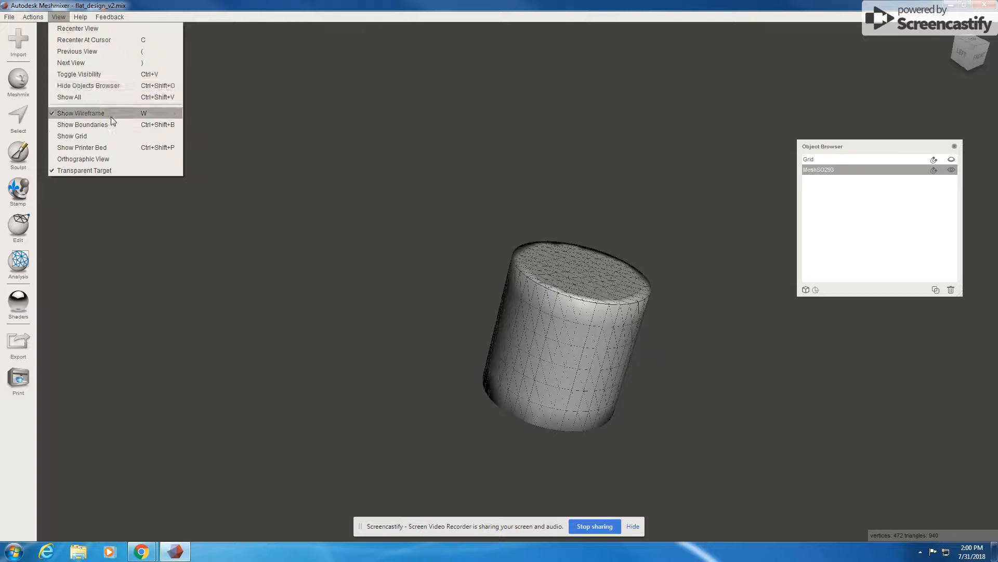
left_click(111, 117)
left_click(59, 17)
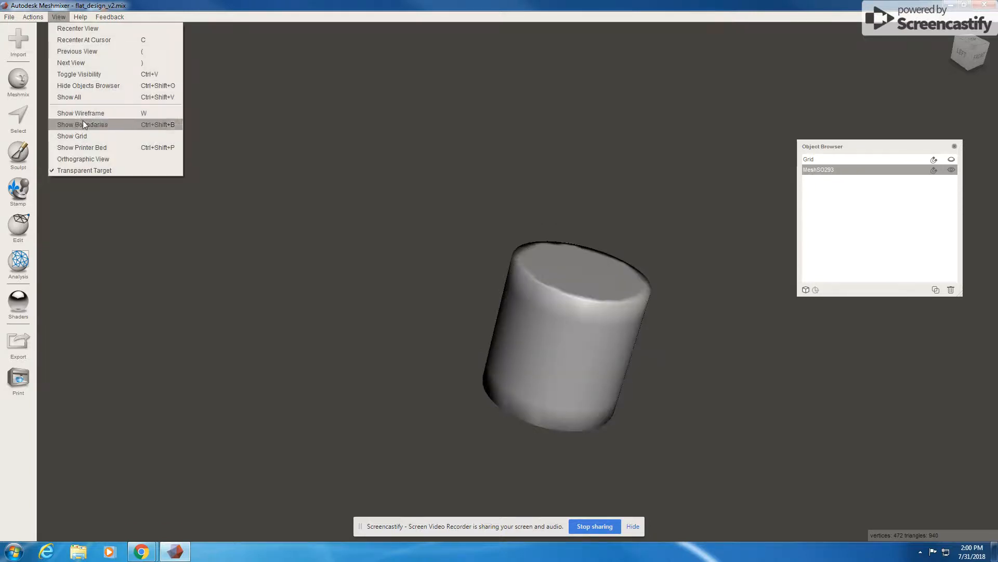
left_click(80, 113)
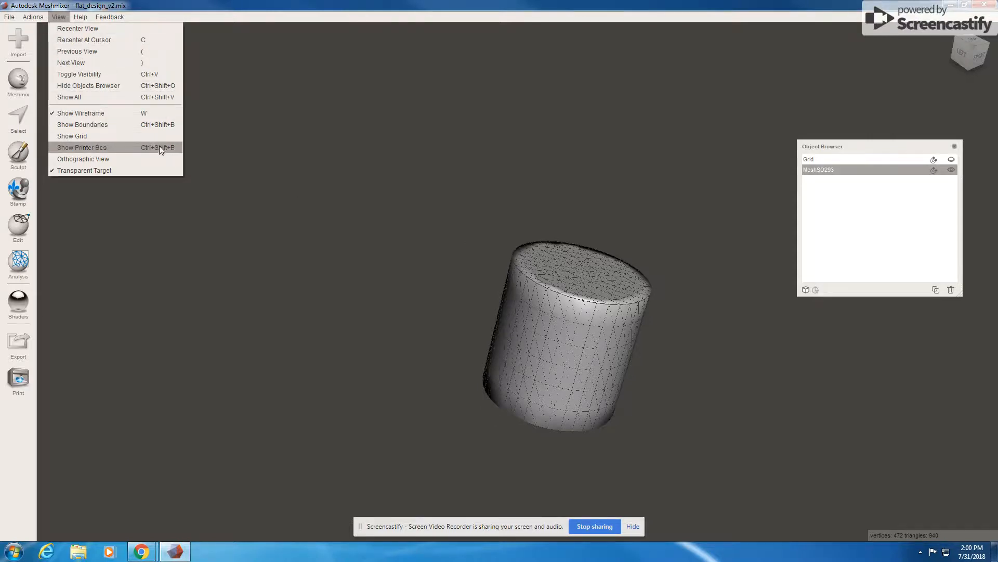
mouse_move(32, 17)
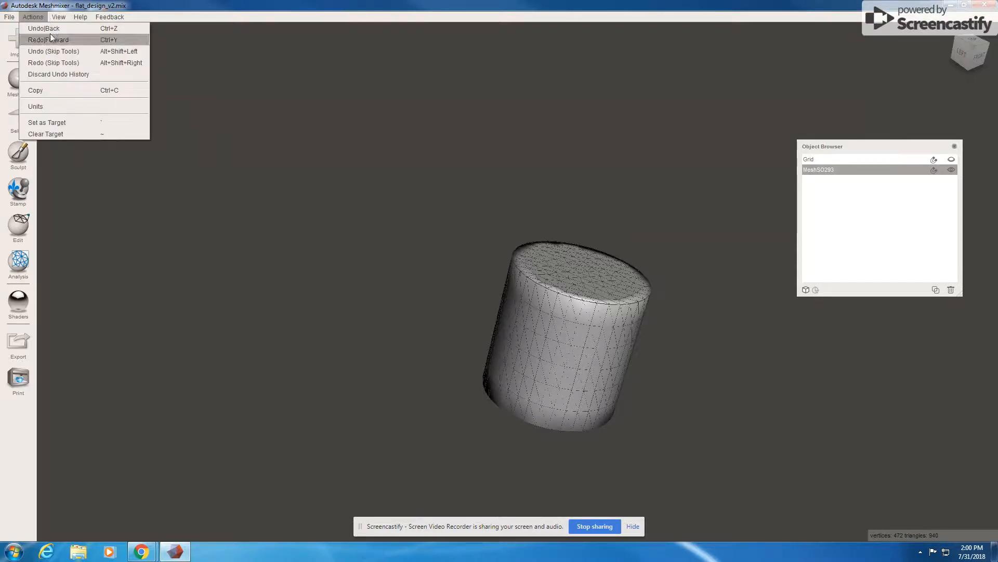
mouse_move(76, 19)
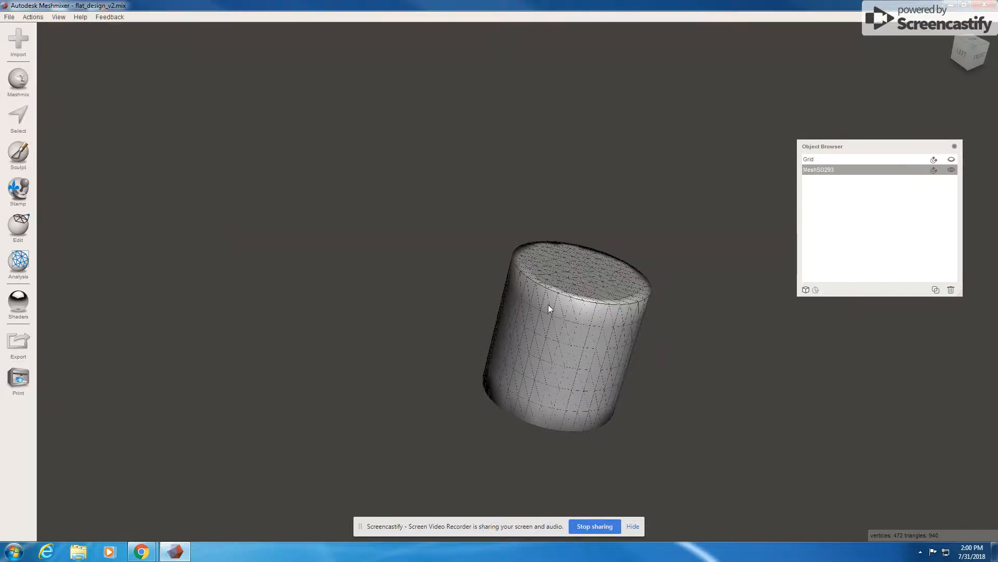
Step: Paint a selection of faces around the upper side of the cylinder with the size 55 Unwrap Brush, extending it partway downward
left_click(18, 117)
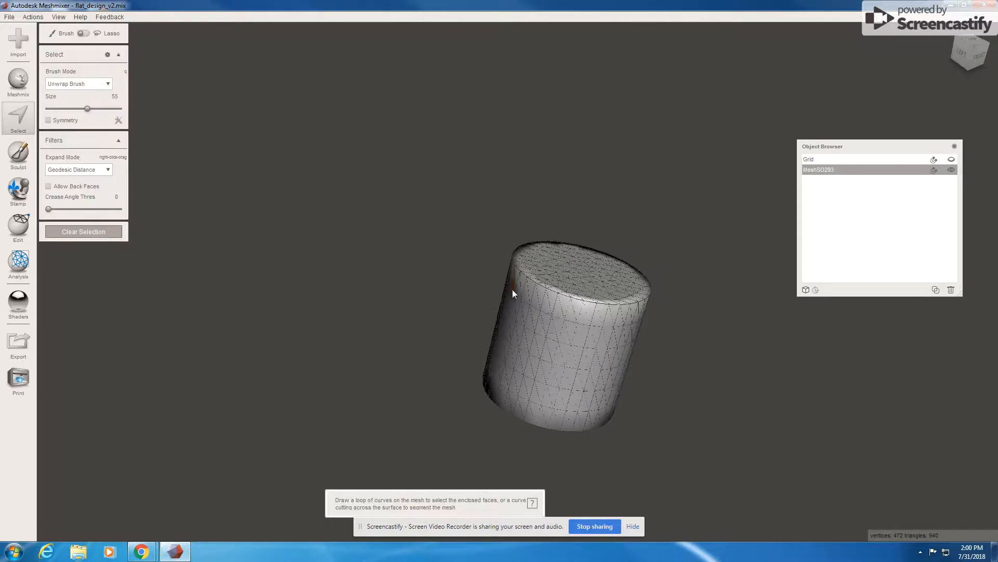
left_click_drag(513, 290, 525, 293)
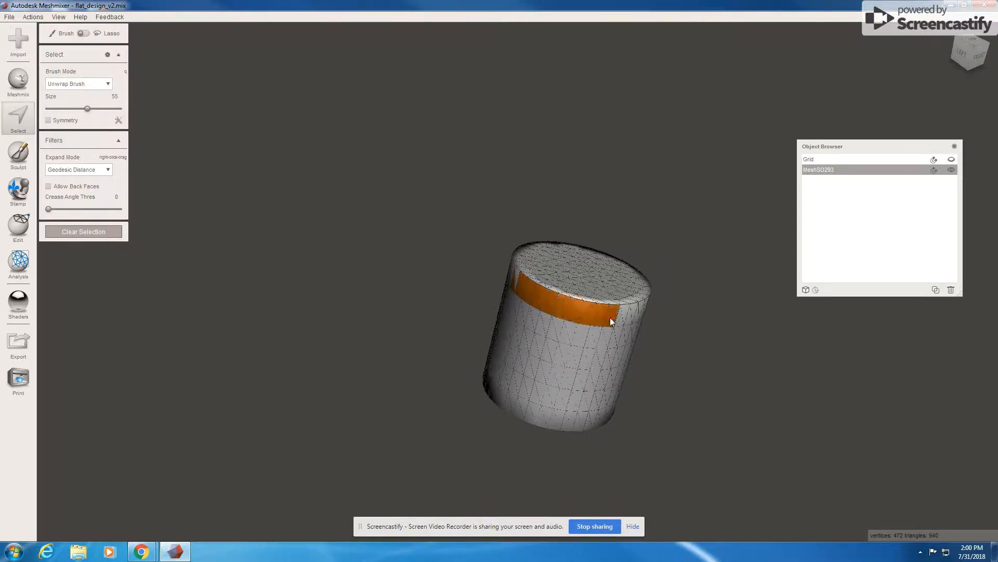
left_click_drag(509, 272, 512, 278)
right_click_drag(546, 314, 592, 333)
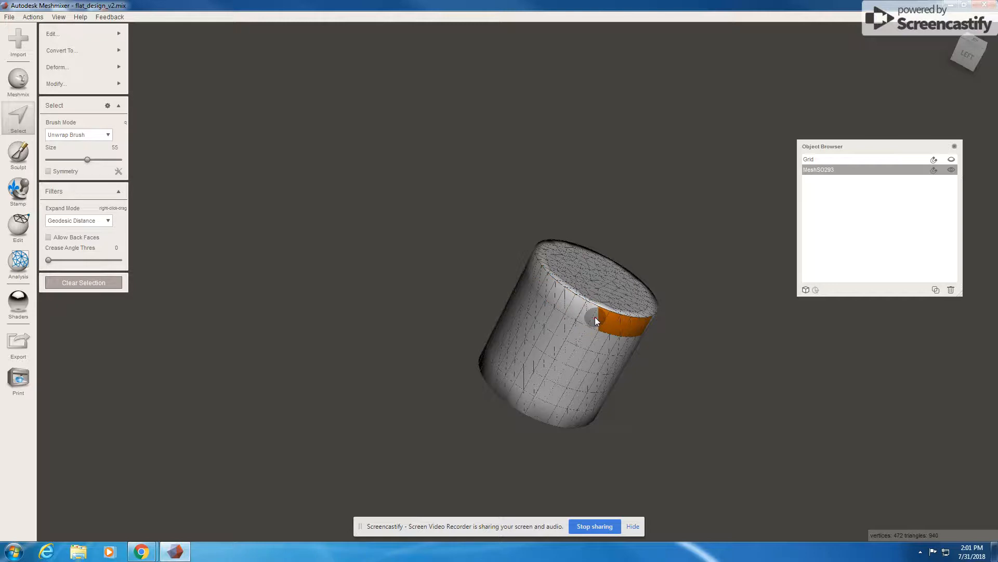
left_click_drag(527, 282, 602, 323)
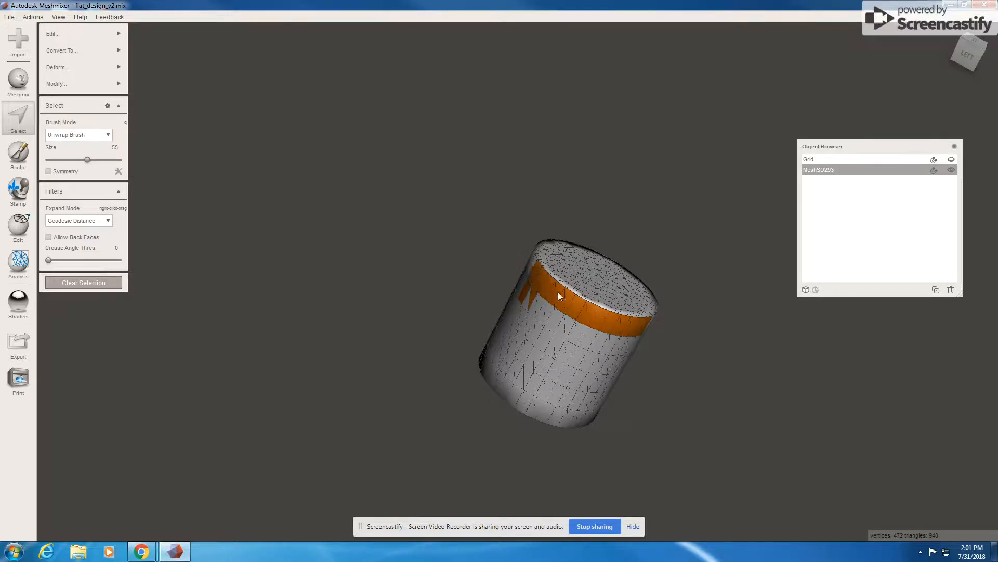
left_click_drag(534, 279, 527, 296)
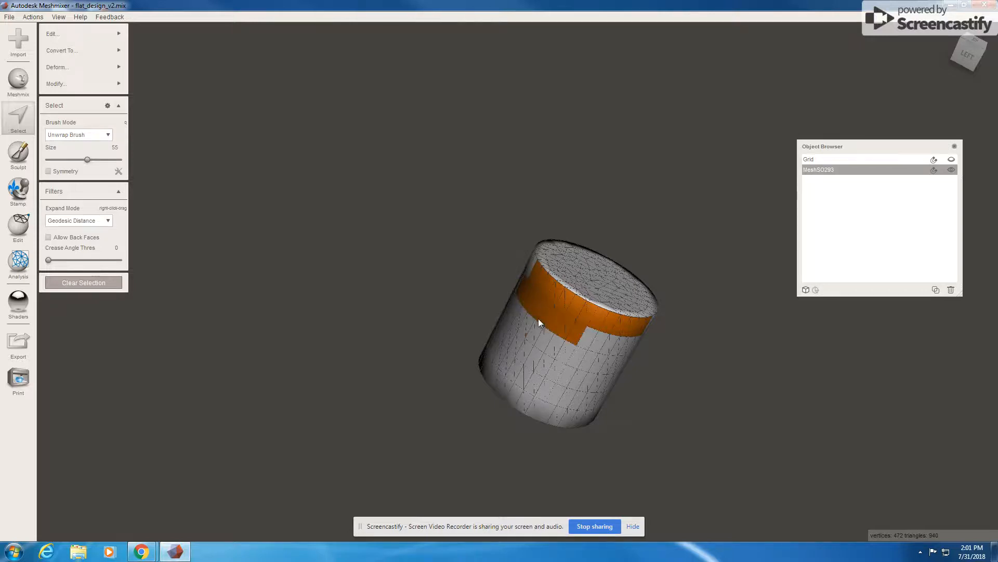
left_click_drag(576, 350, 579, 337)
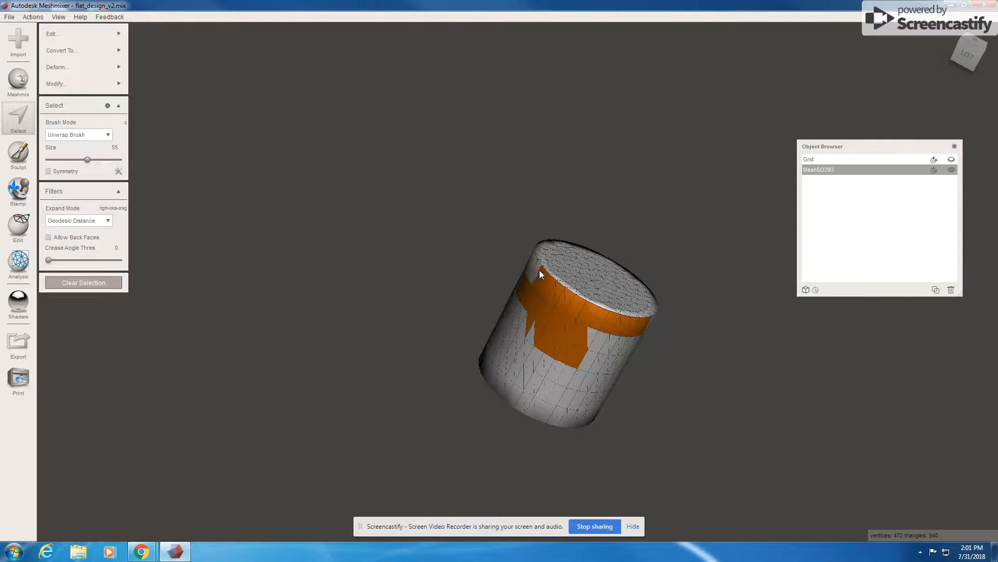
Step: Deselect all the painted faces on the cylinder's side with the selection brush
mouse_move(539, 269)
left_mouse_down("ctrl")
mouse_move(588, 305)
mouse_move(575, 314)
mouse_move(562, 304)
mouse_move(633, 324)
mouse_move(547, 315)
mouse_move(581, 342)
left_mouse_up("ctrl")
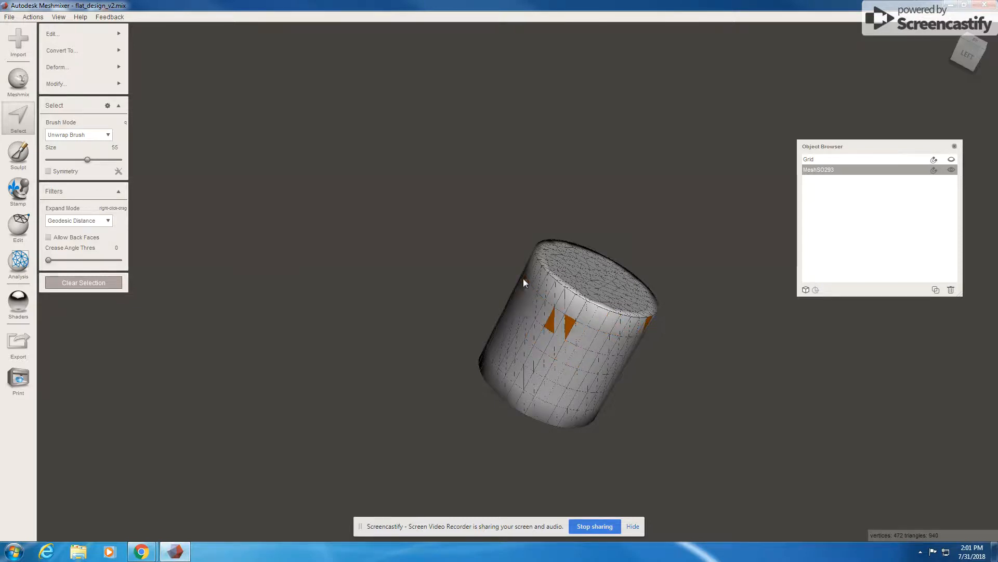
mouse_move(523, 282)
left_mouse_down("ctrl")
mouse_move(571, 320)
mouse_move(555, 319)
left_mouse_up("ctrl")
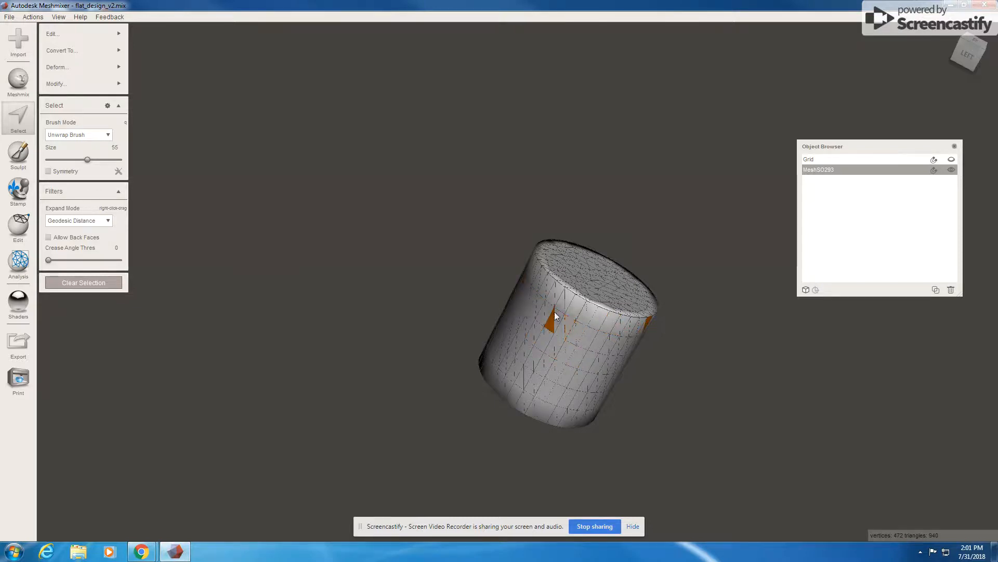
left_click(646, 319, "ctrl")
Step: Select the cylinder's entire mesh at once
right_click_drag(579, 324, 406, 256)
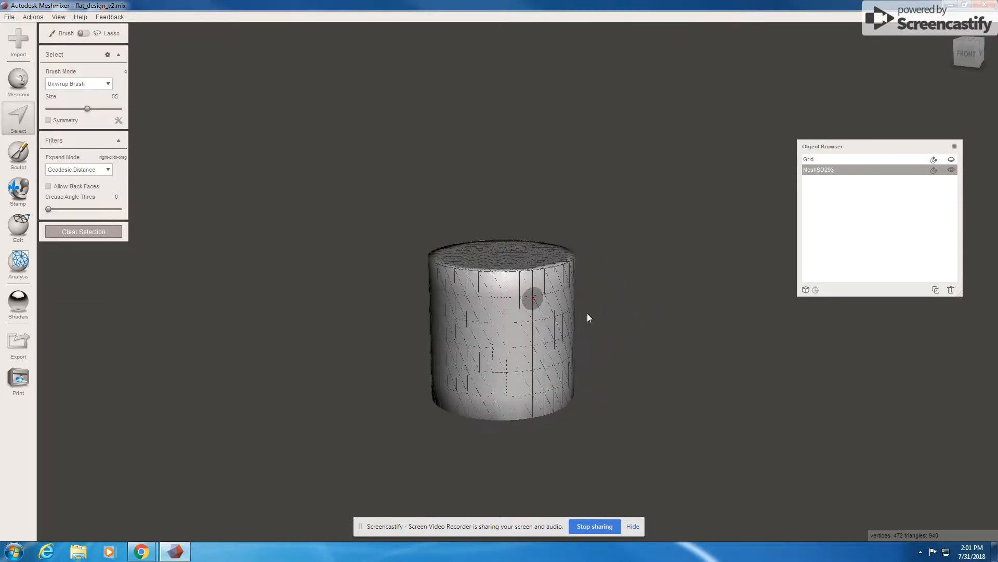
double_click(482, 283)
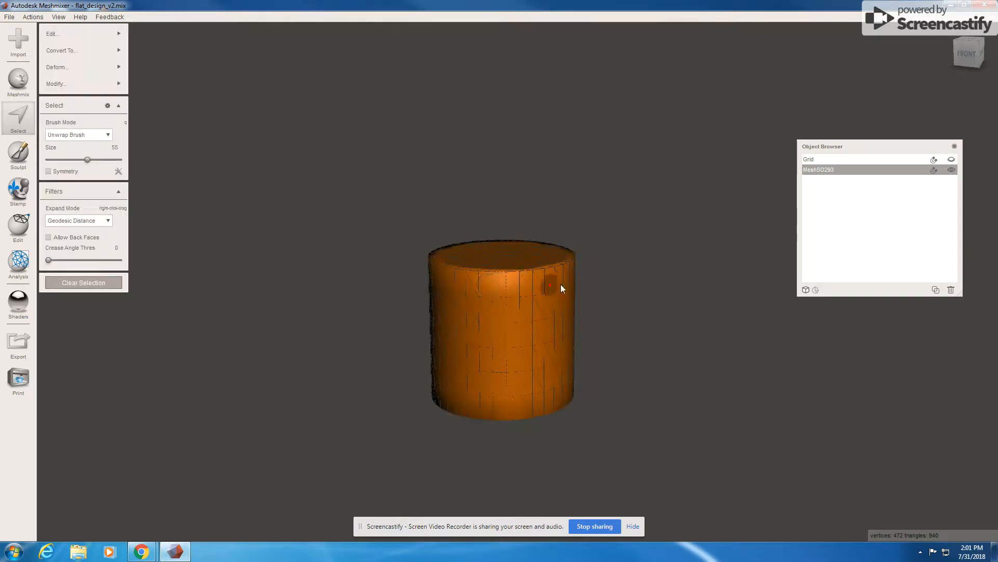
right_click_drag(507, 262, 500, 289)
mouse_move(62, 65)
mouse_move(73, 34)
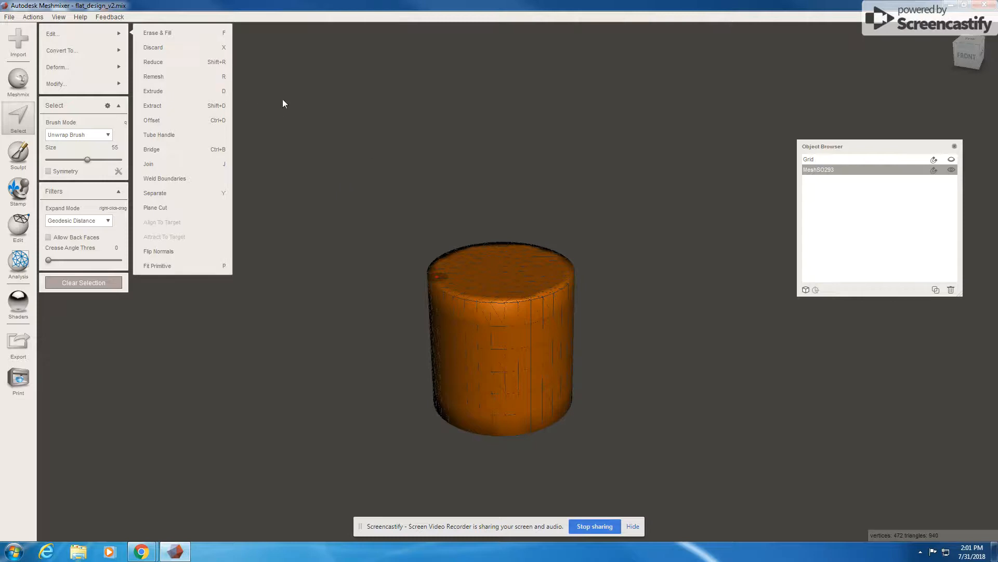
left_click(225, 78)
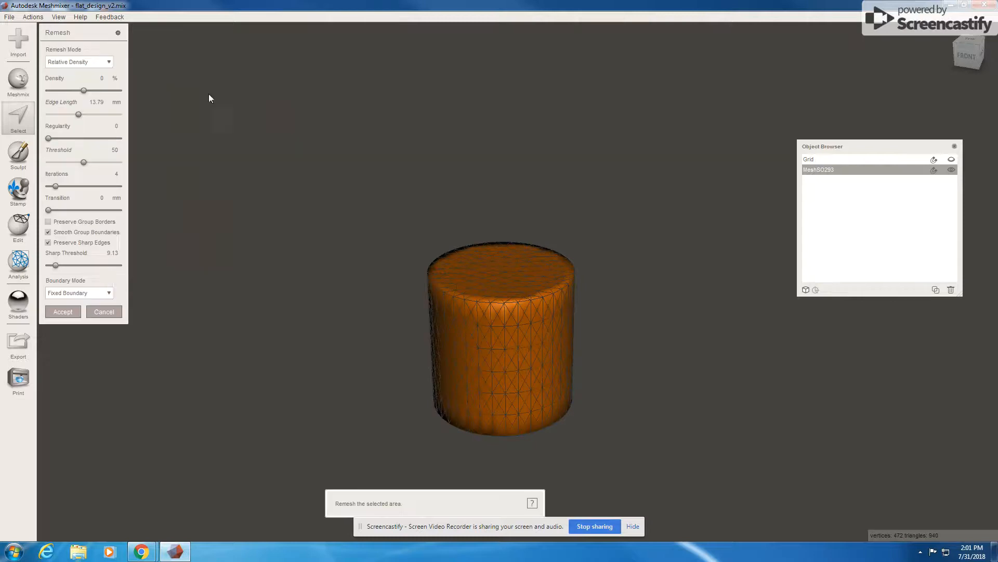
left_click(108, 311)
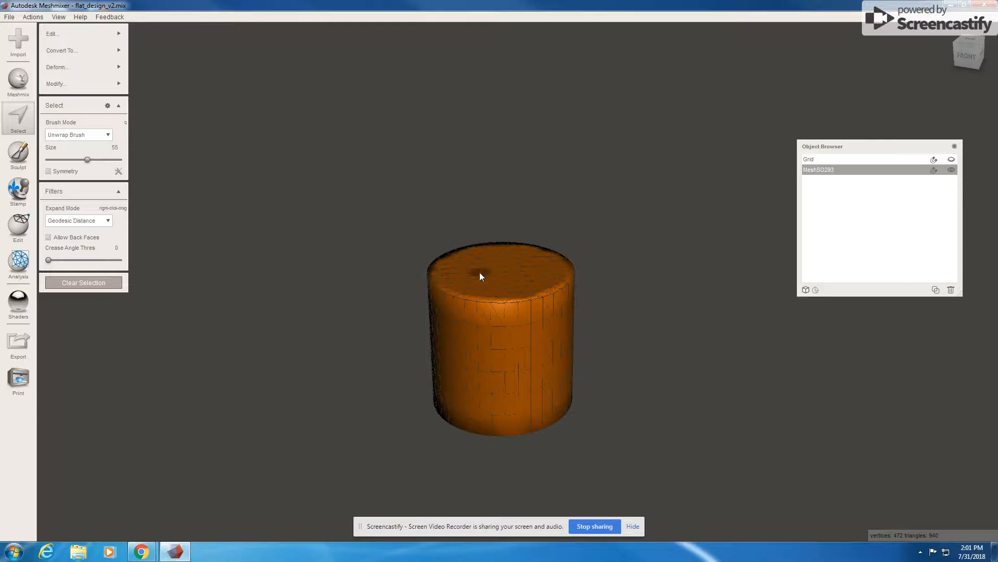
Step: Remesh the selected cylinder in Relative Density mode at 50% density with Smooth Group Boundaries off
key("r")
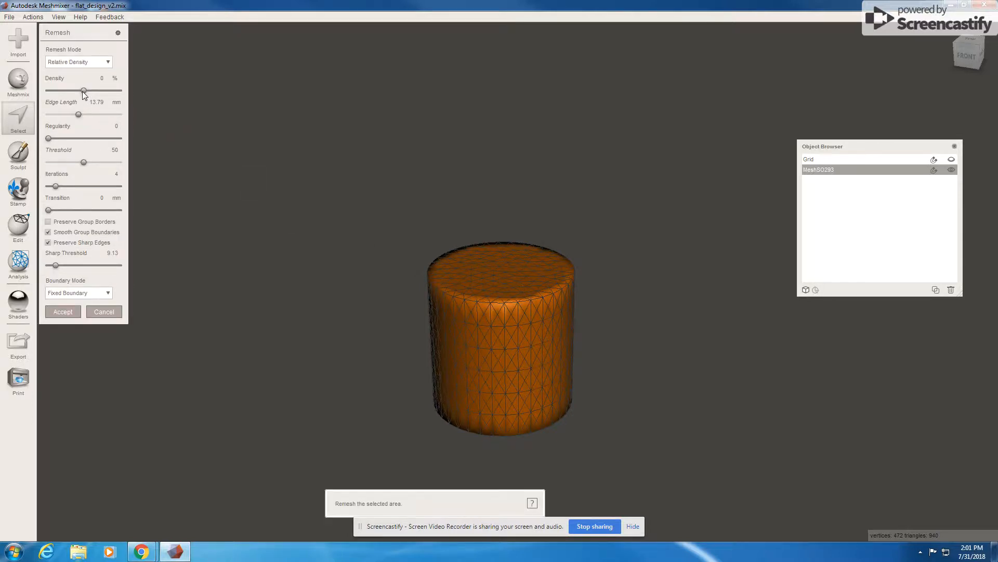
left_click_drag(83, 91, 123, 91)
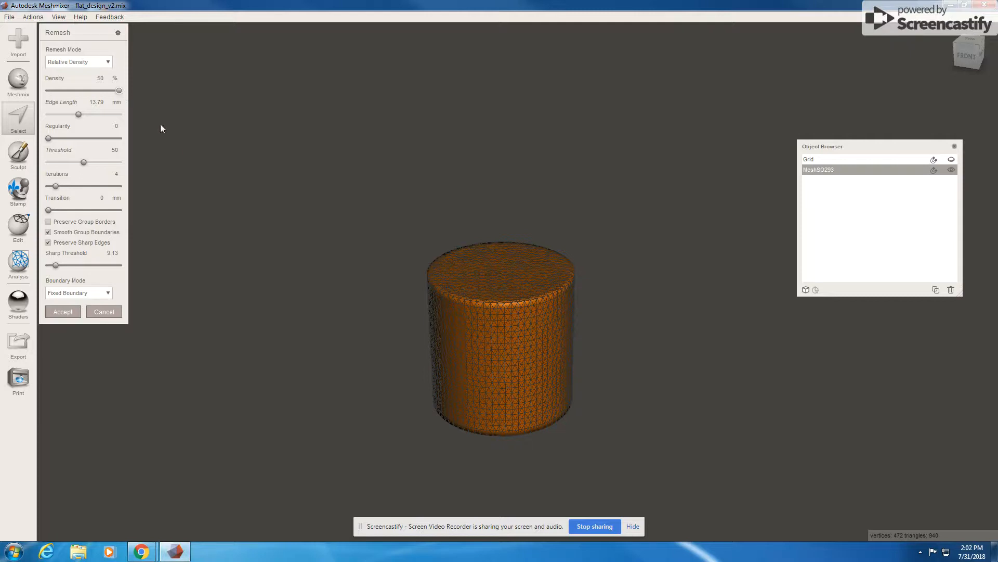
left_click(108, 62)
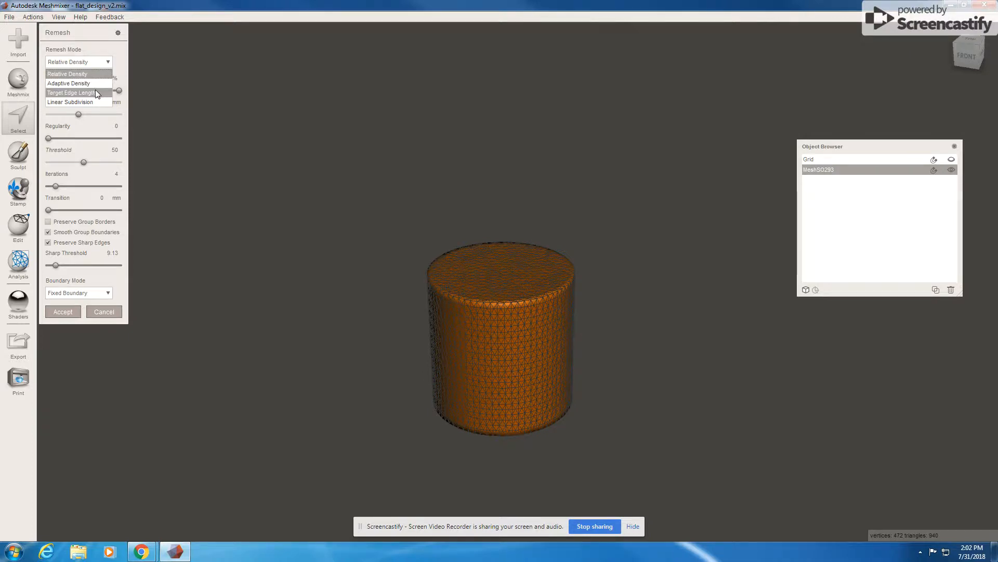
left_click(109, 63)
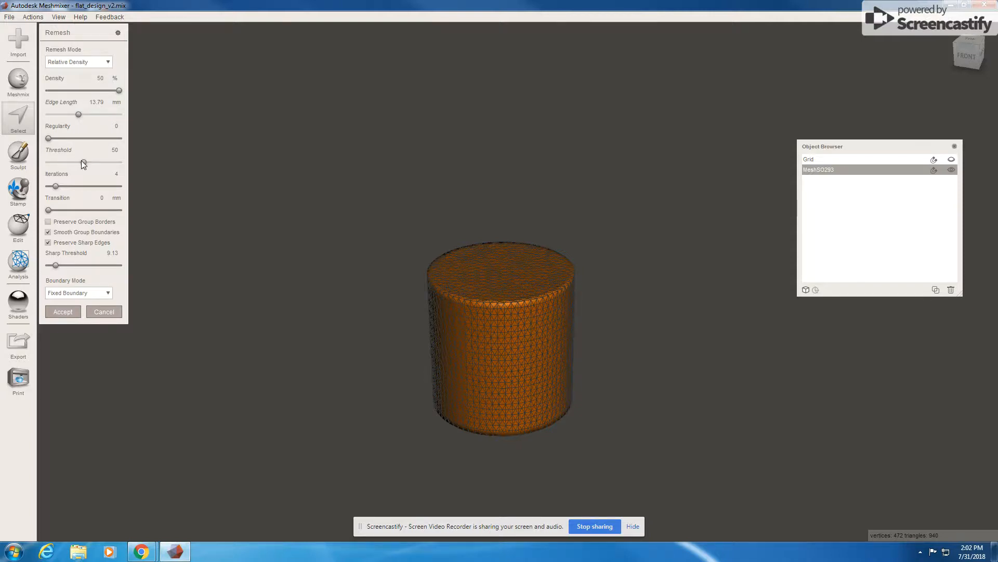
left_click(107, 63)
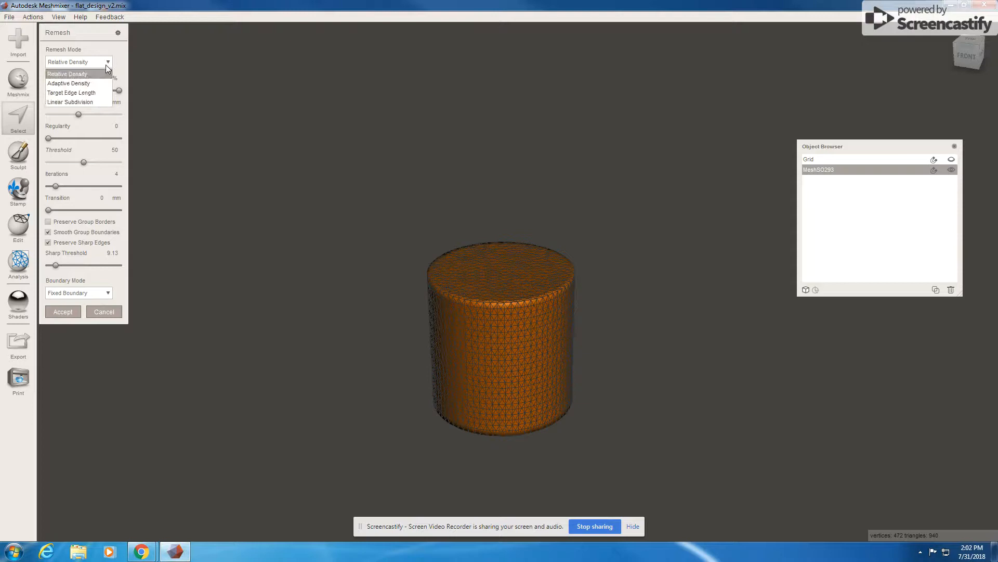
left_click(108, 69)
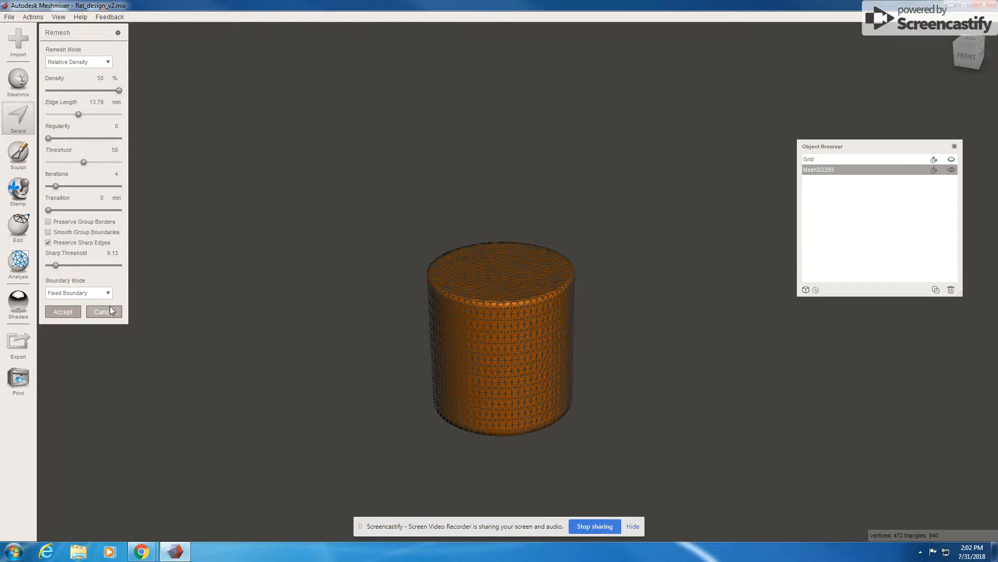
left_click(69, 312)
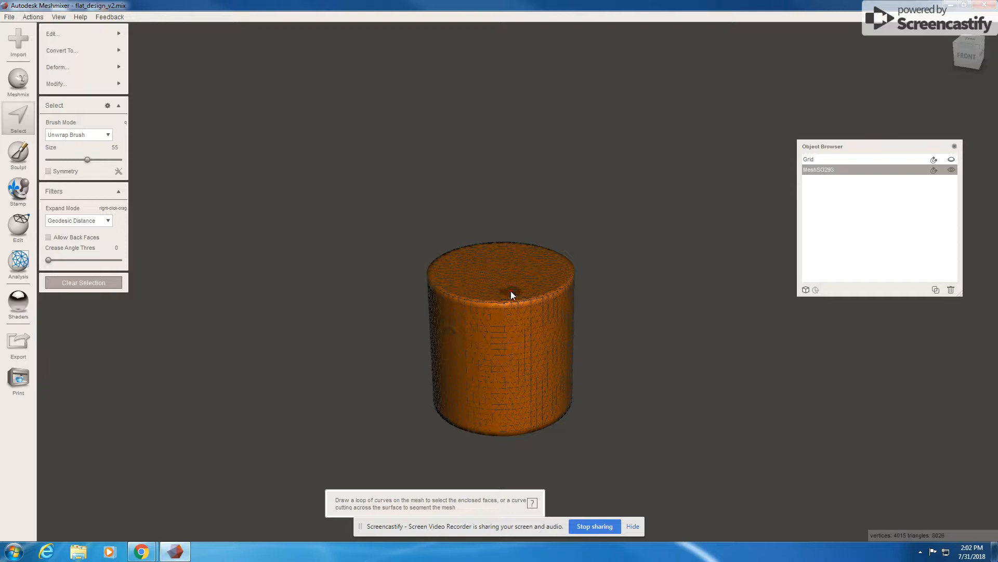
Step: Hide the wireframe and clear the selection to inspect the remeshed cylinder's surface and rim up close
key("w")
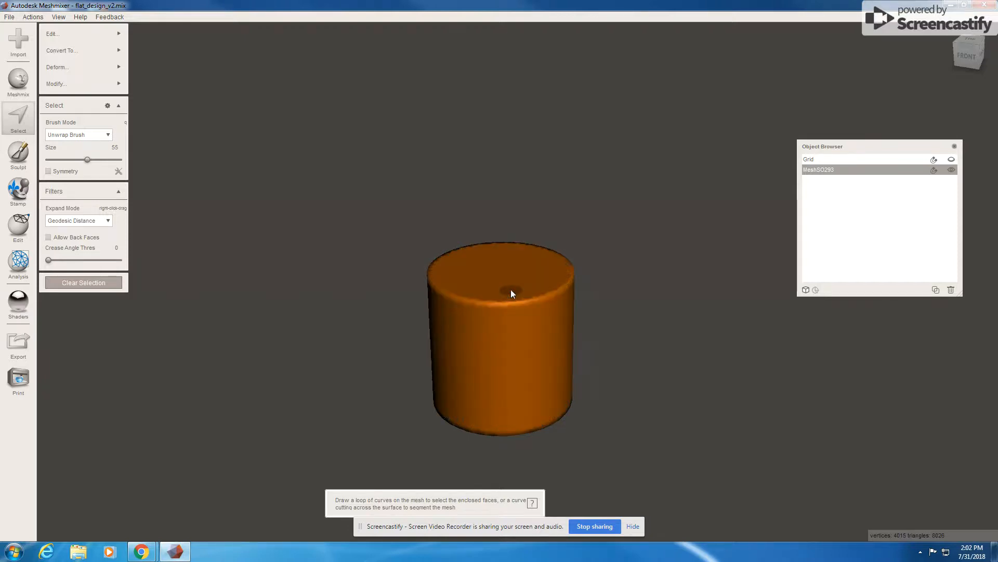
mouse_move(510, 291)
right_mouse_down()
mouse_move(501, 266)
mouse_move(469, 248)
mouse_move(463, 255)
mouse_move(495, 275)
right_mouse_up()
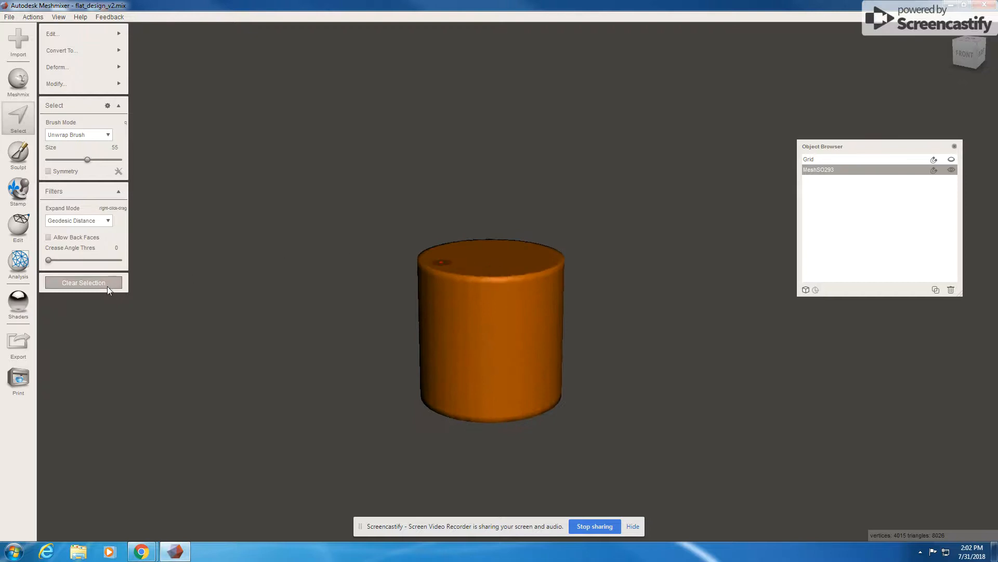
left_click(107, 286)
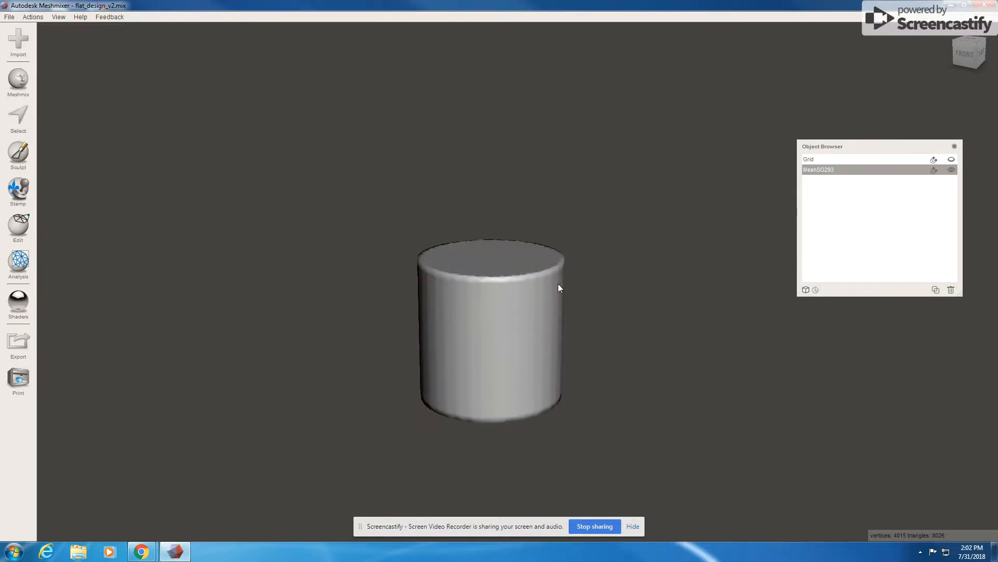
scroll(558, 283, "down", 5)
scroll(557, 282, "up", 8)
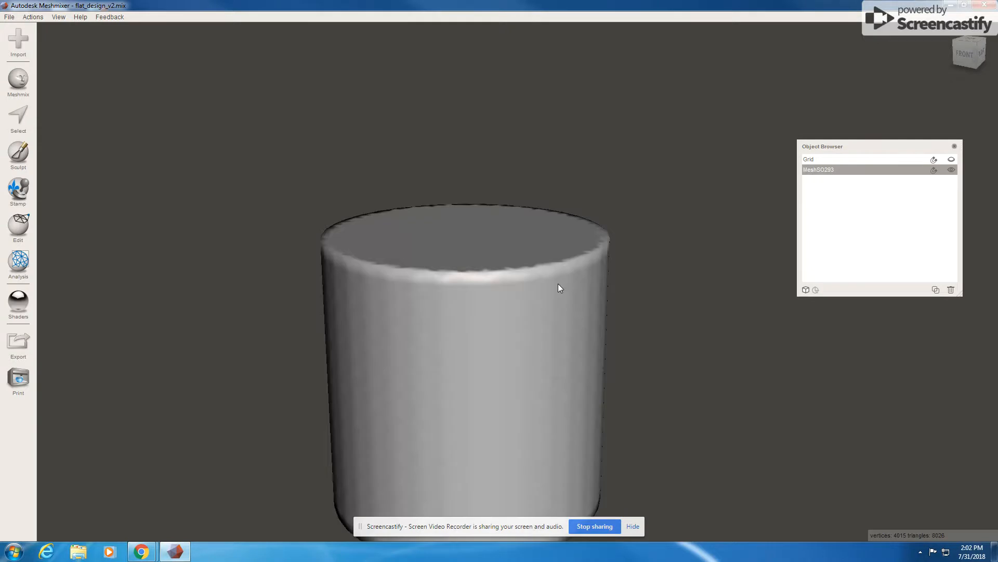
right_click_drag(665, 274, 573, 292)
scroll(491, 245, "down", 5)
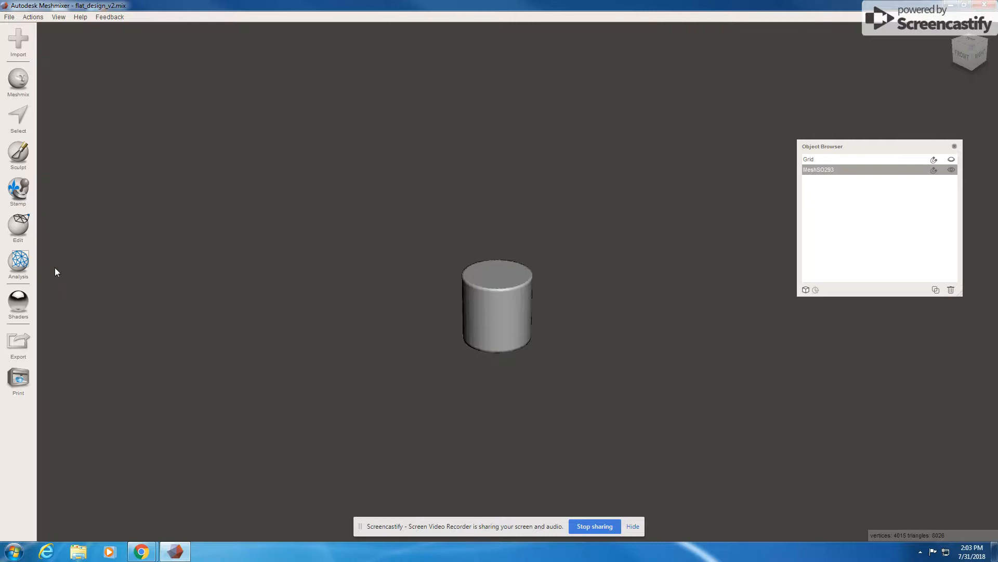
Step: Resize the cylinder with Transform to 5 mm in X, Y and Z and accept the change
left_click(19, 227)
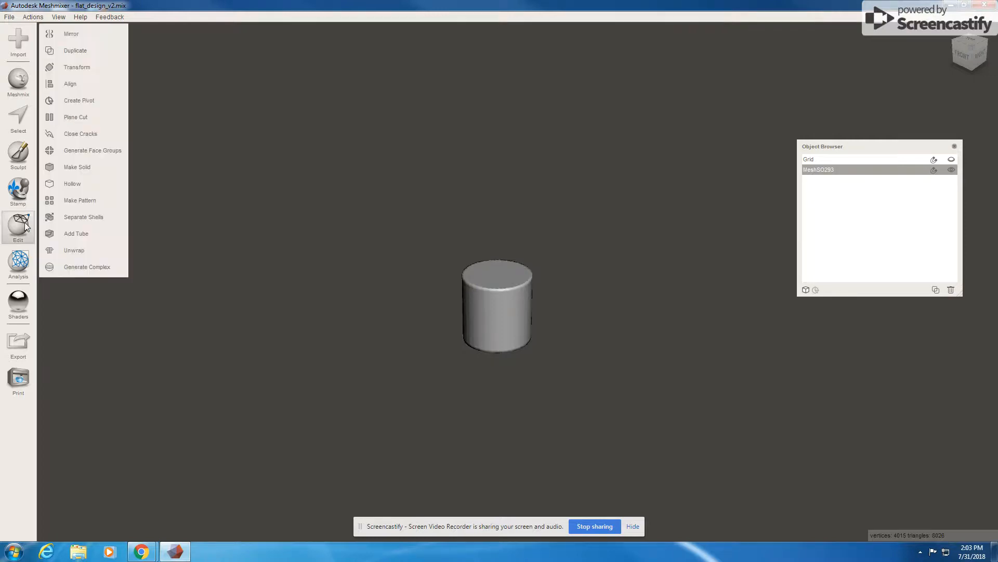
left_click(104, 66)
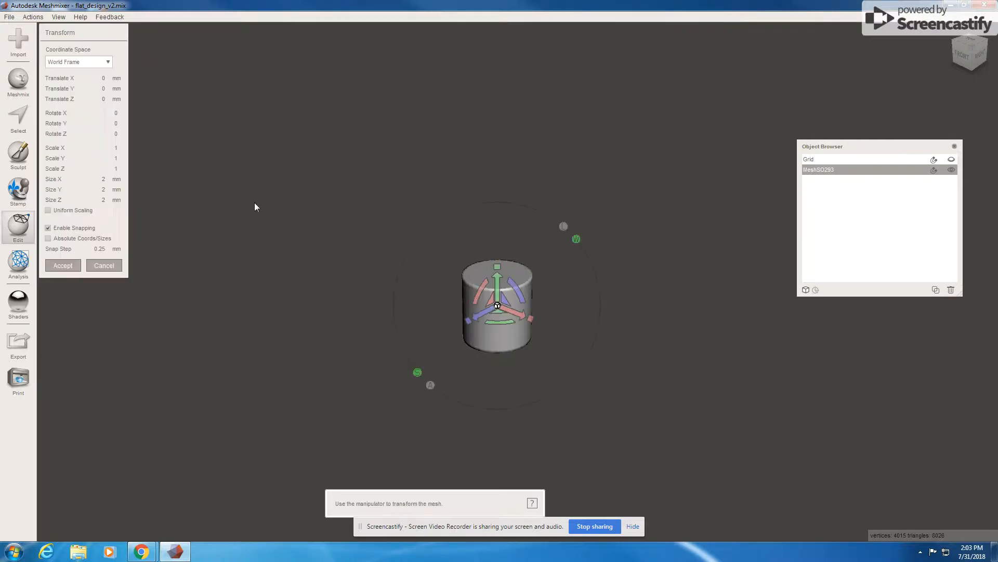
left_click(101, 179)
type("5")
key("Tab")
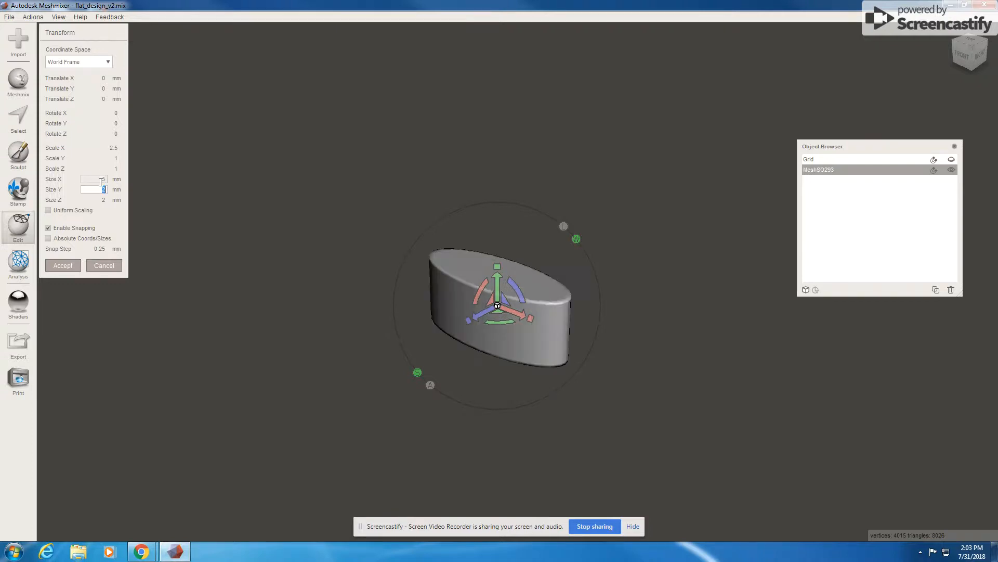
type("5")
key("Tab")
type("5")
key("Tab")
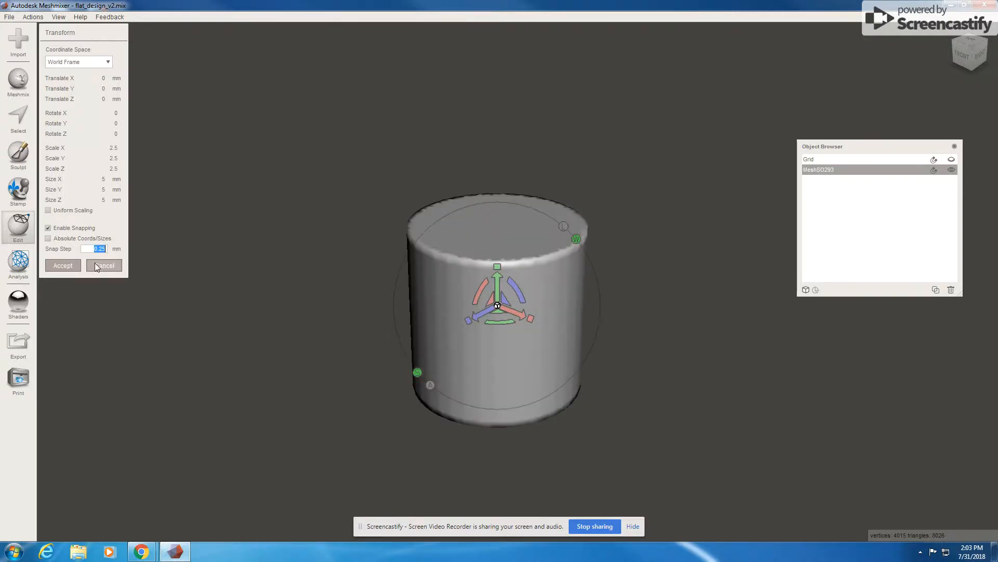
left_click(65, 265)
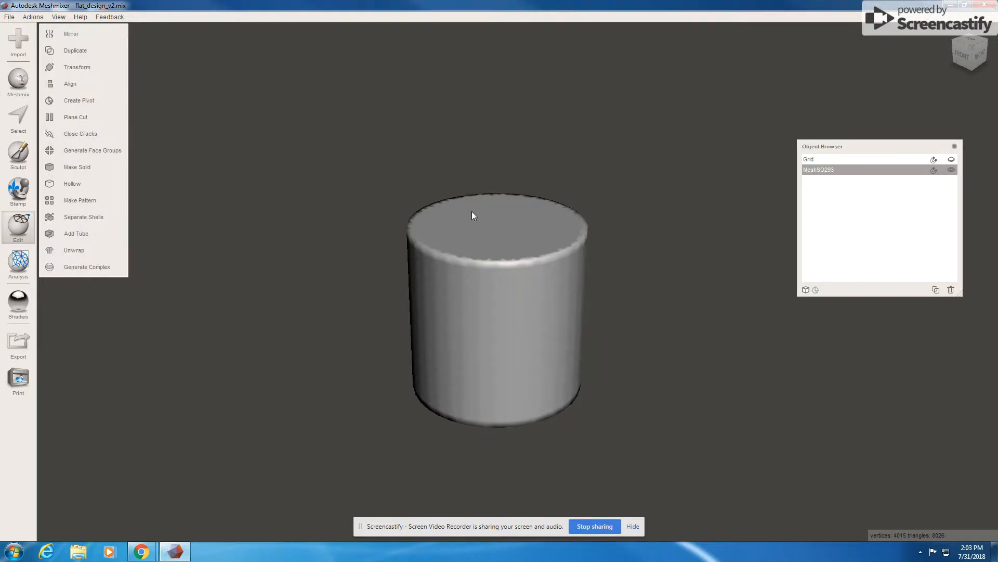
Step: Add a torus primitive in empty space beside the cylinder and set its Size X to 5 mm
left_click(13, 84)
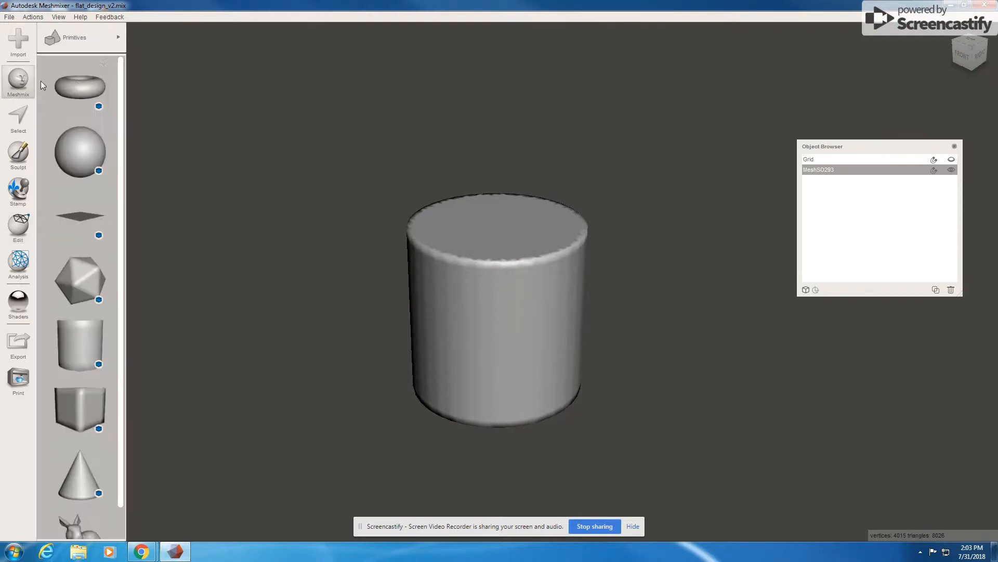
left_click_drag(87, 101, 175, 109)
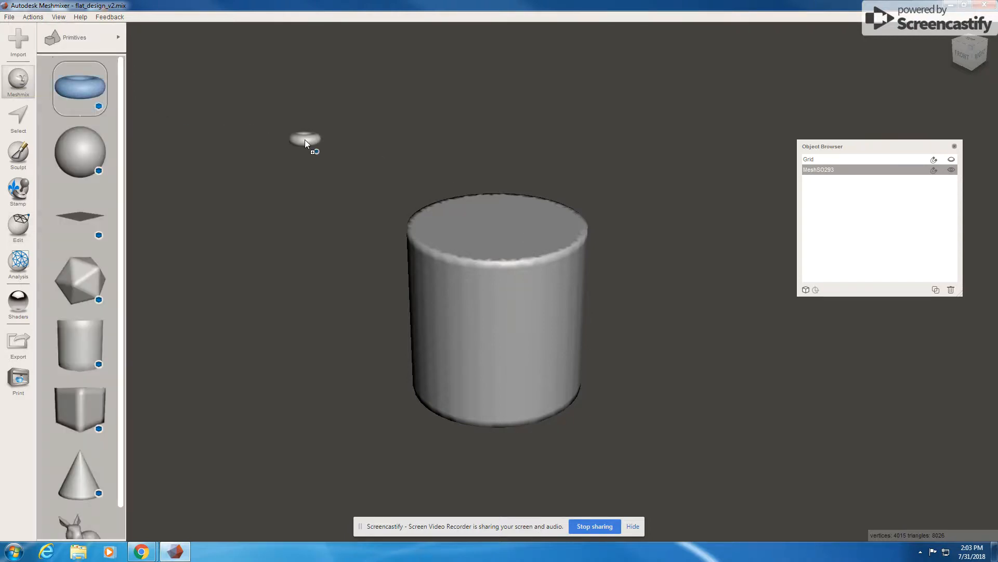
left_click_drag(305, 140, 305, 140)
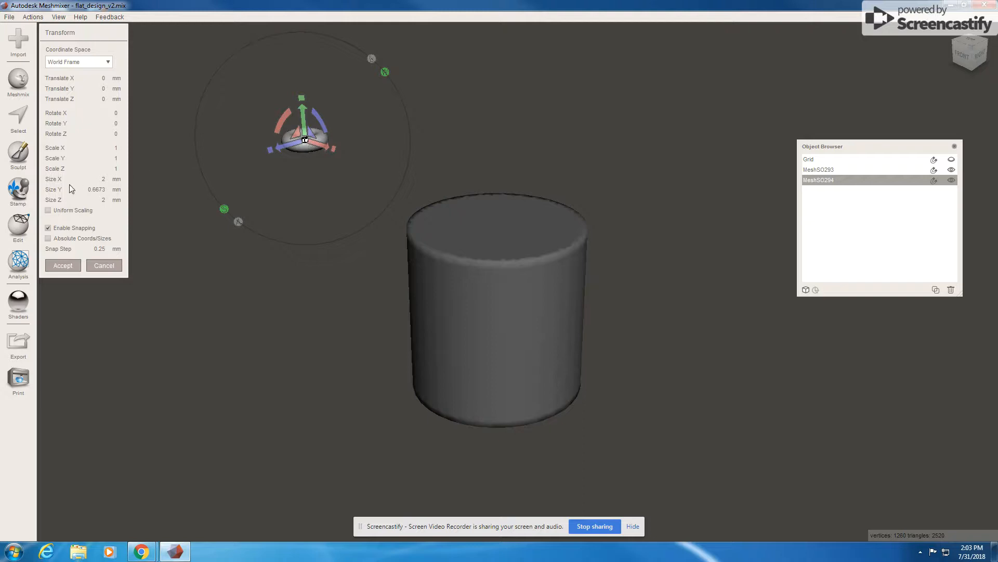
left_click(106, 176)
type("5")
key("Tab")
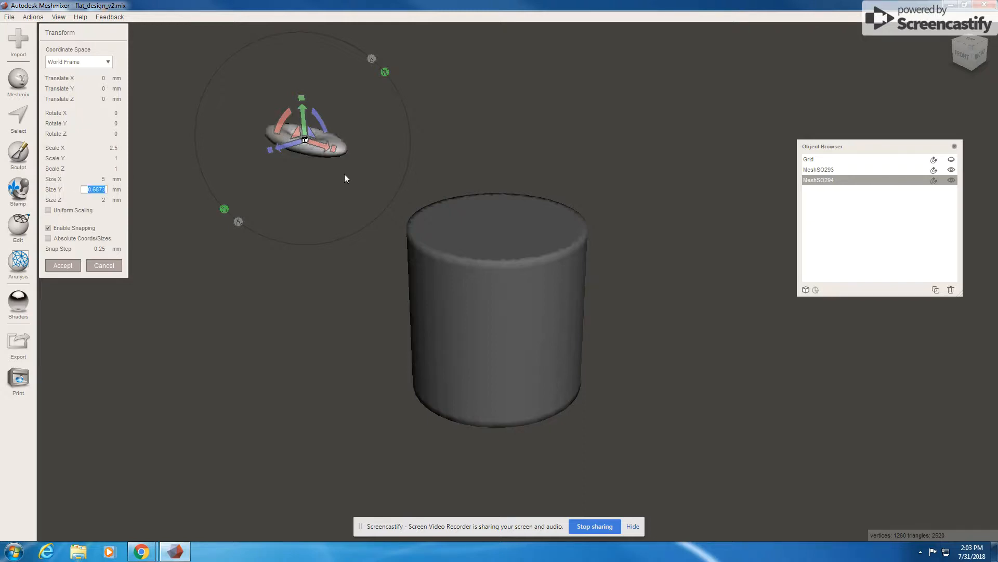
key("Tab")
key("Return")
Step: Move the torus beside the cylinder's top rim, to Translate X 12.75, Y 2.75 and Z 8.5 mm
left_click_drag(329, 151, 372, 366)
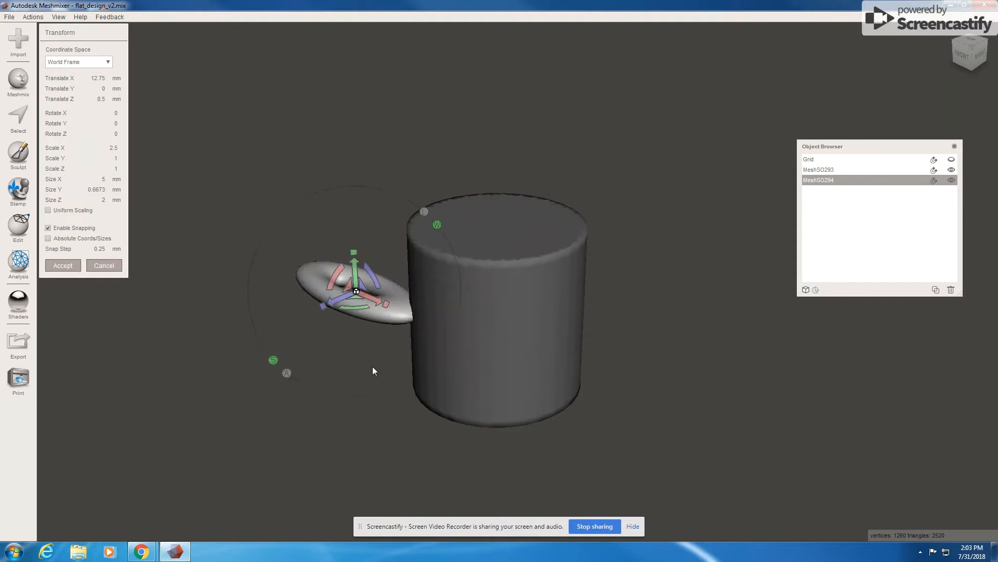
left_click_drag(357, 272, 358, 178)
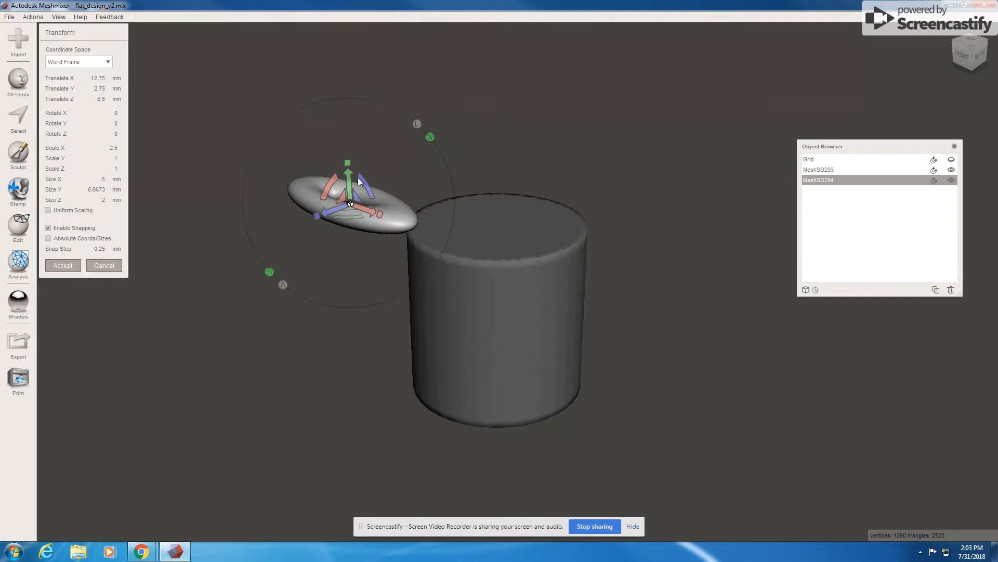
right_click_drag(500, 214, 522, 284)
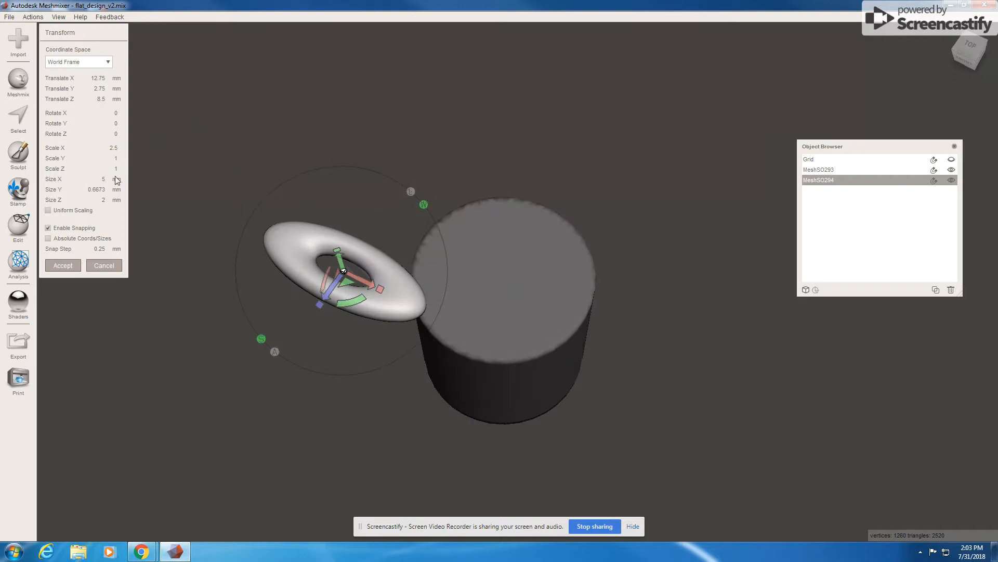
Step: Try a Size Y of 5 mm on the torus, and undo the change
double_click(107, 189)
type("5")
key("Return")
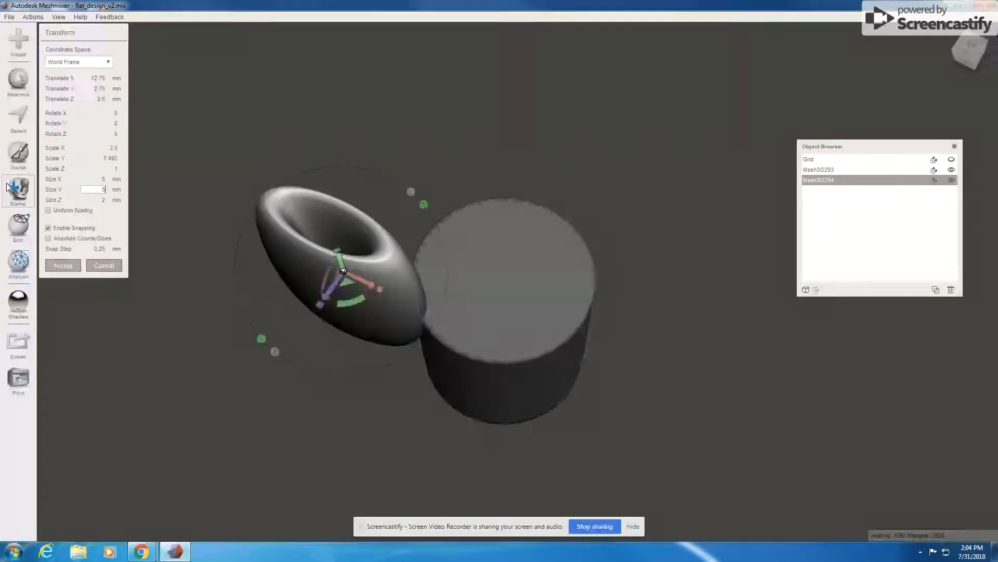
key("ctrl+z")
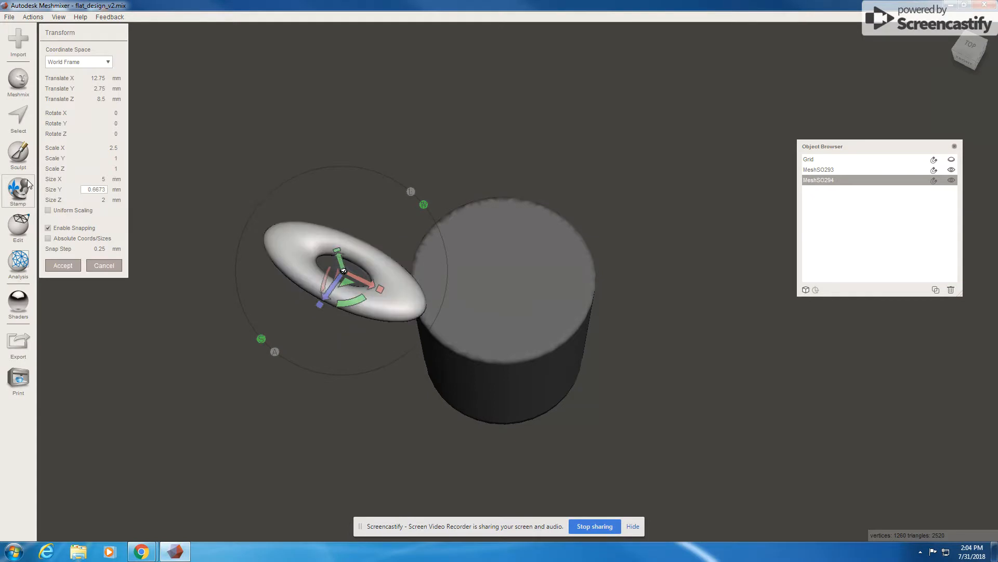
Step: Set the torus's Size Z to 5 mm
key("Tab")
type("5")
key("Return")
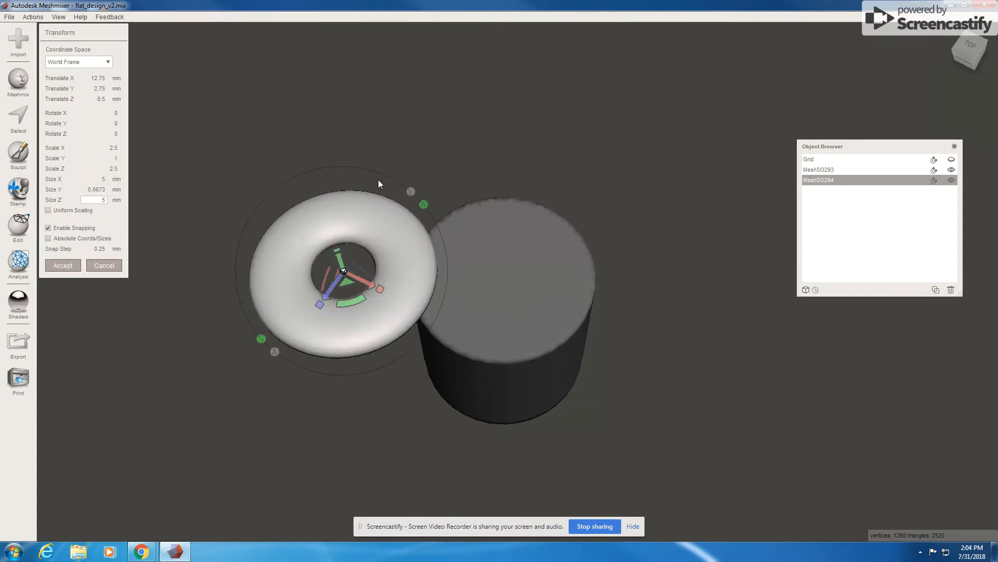
right_click_drag(341, 296, 316, 253)
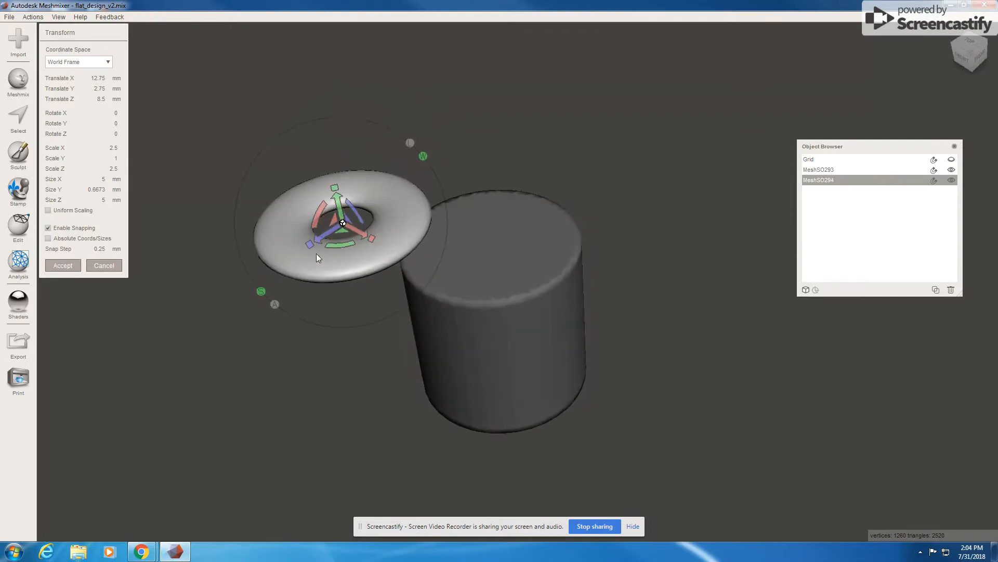
Step: Enlarge the torus to 6 mm in both Size X and Size Z
left_click(102, 180)
type("6")
key("Tab")
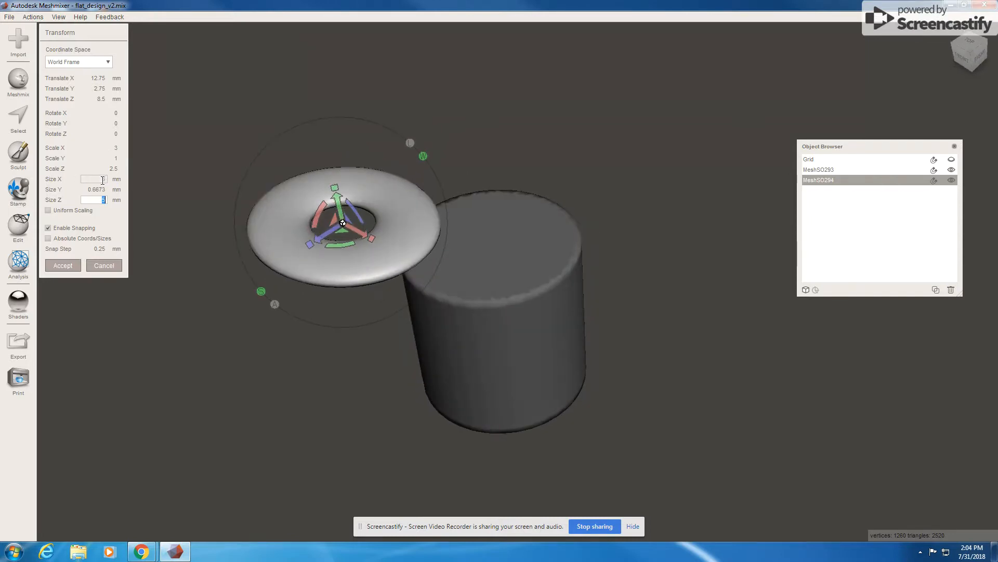
type("6")
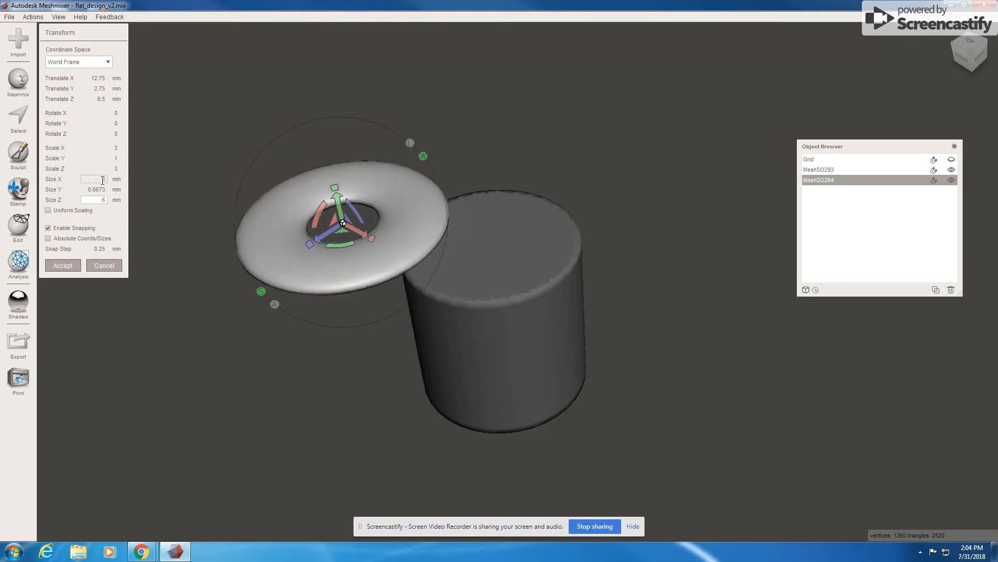
Step: Try thickening the torus to 5 mm in Y, and revert to its original thickness
key("Tab")
type("5")
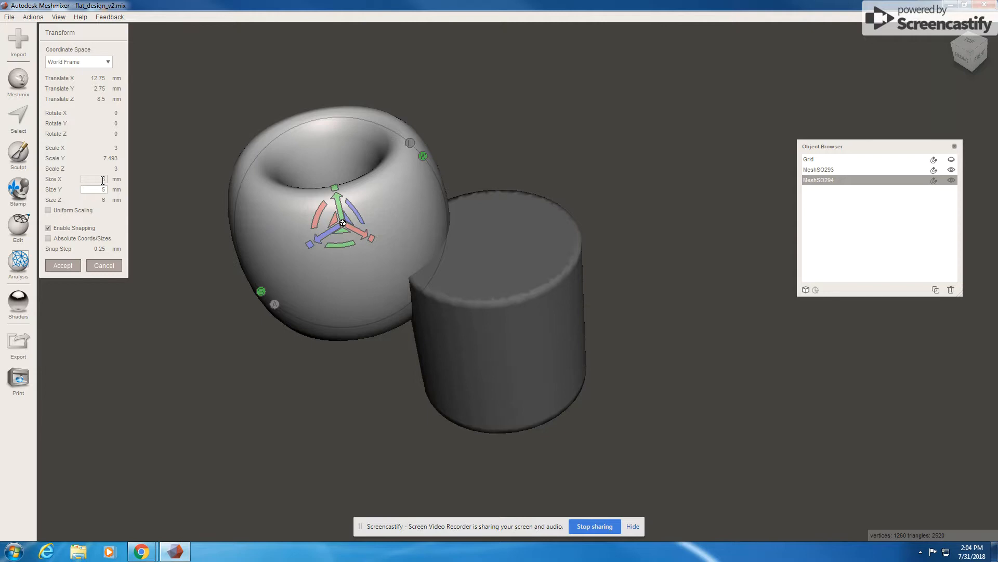
key("BackSpace")
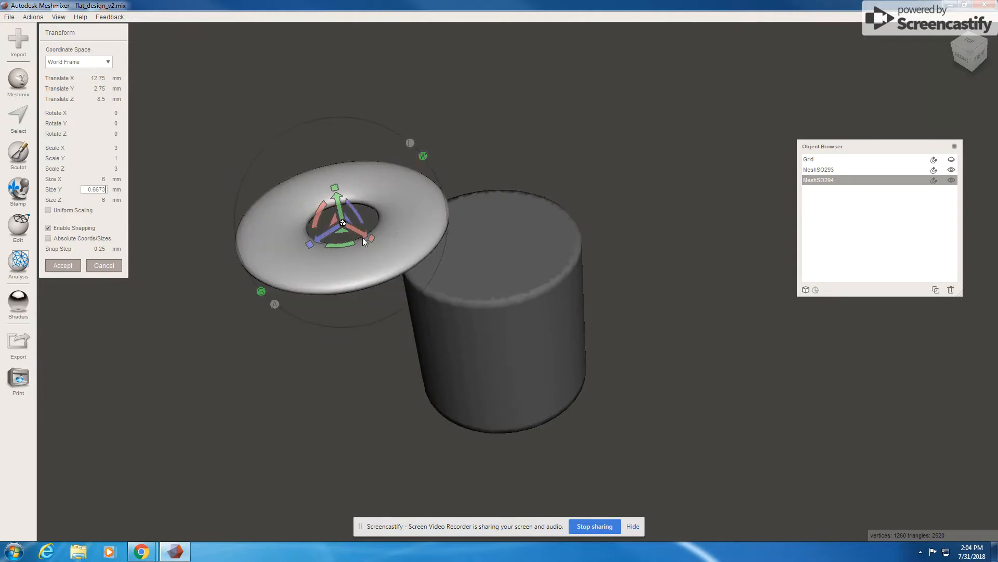
Step: Set the snap step to 0.025 mm and move the torus over the cylinder, to Translate X 16.375 and Z 6.525 mm
right_click_drag(374, 239, 513, 308)
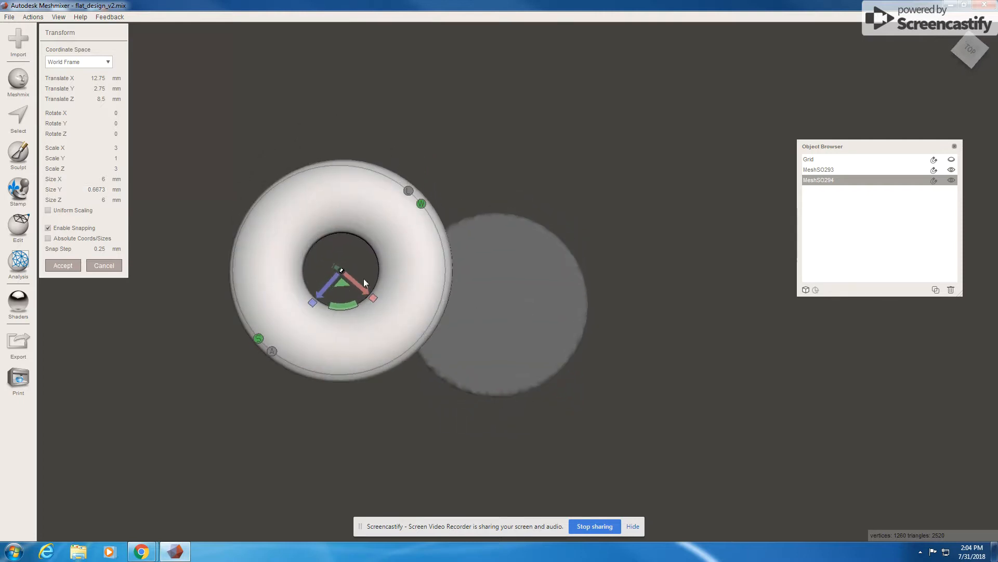
left_click_drag(363, 288, 404, 324)
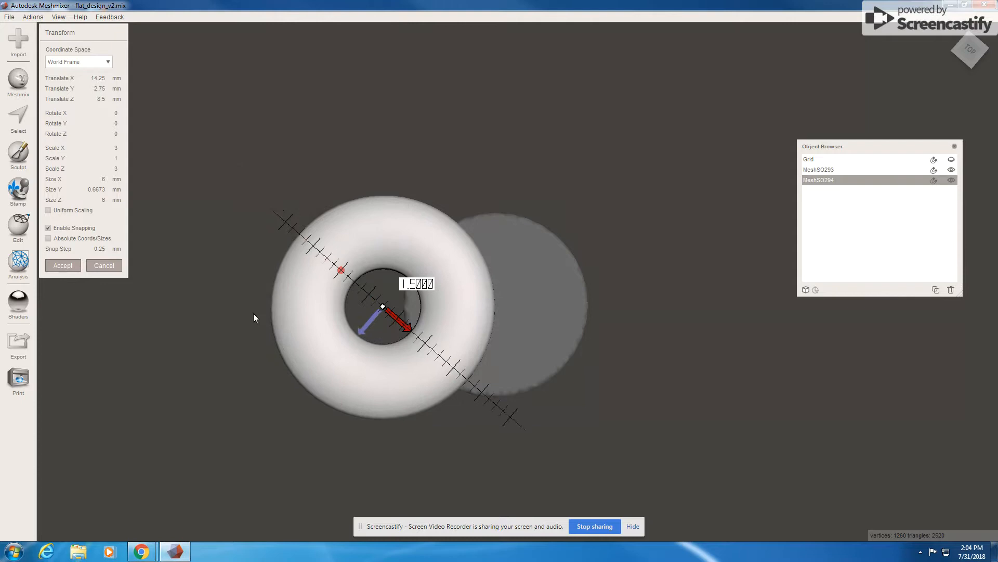
left_click(102, 247)
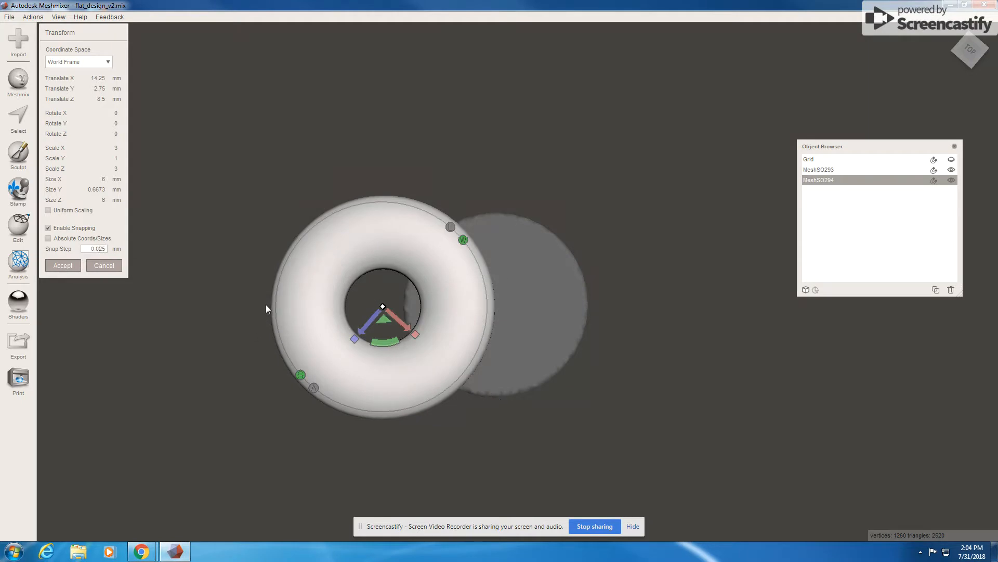
left_click_drag(410, 329, 486, 336)
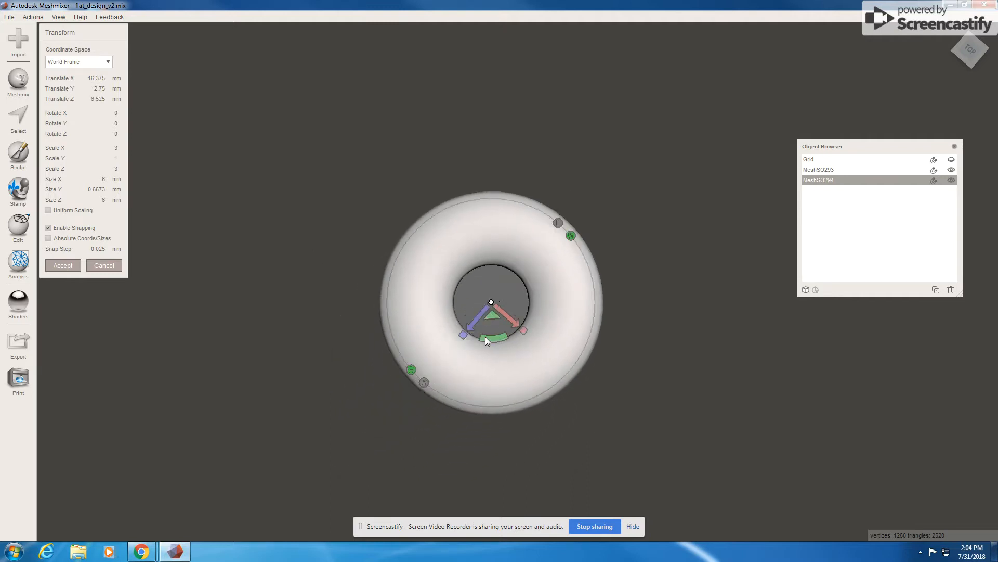
Step: Lower the torus around the cylinder's upper edge, to Translate Y 2.125 mm
right_click_drag(516, 370, 397, 246)
left_click(967, 53)
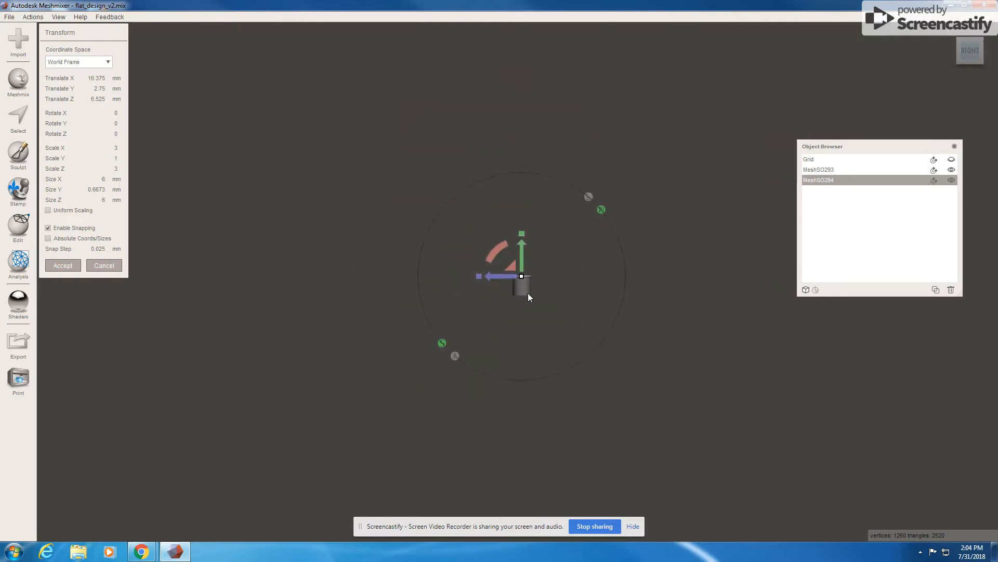
scroll(581, 278, "up", 5)
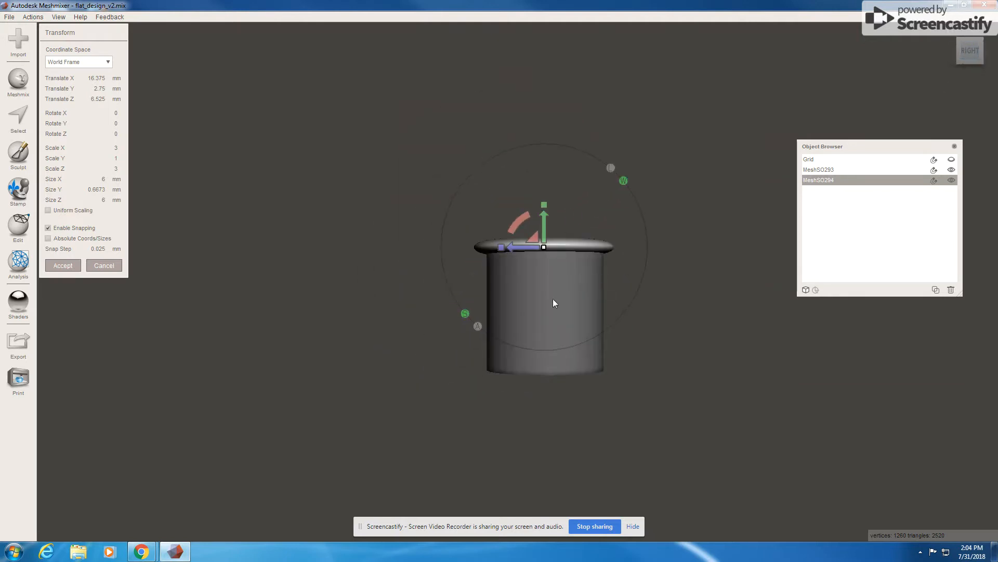
scroll(553, 299, "down", 1)
scroll(573, 292, "up", 5)
right_click_drag(515, 116, 516, 207)
scroll(516, 207, "down", 5)
left_click_drag(511, 170, 510, 180)
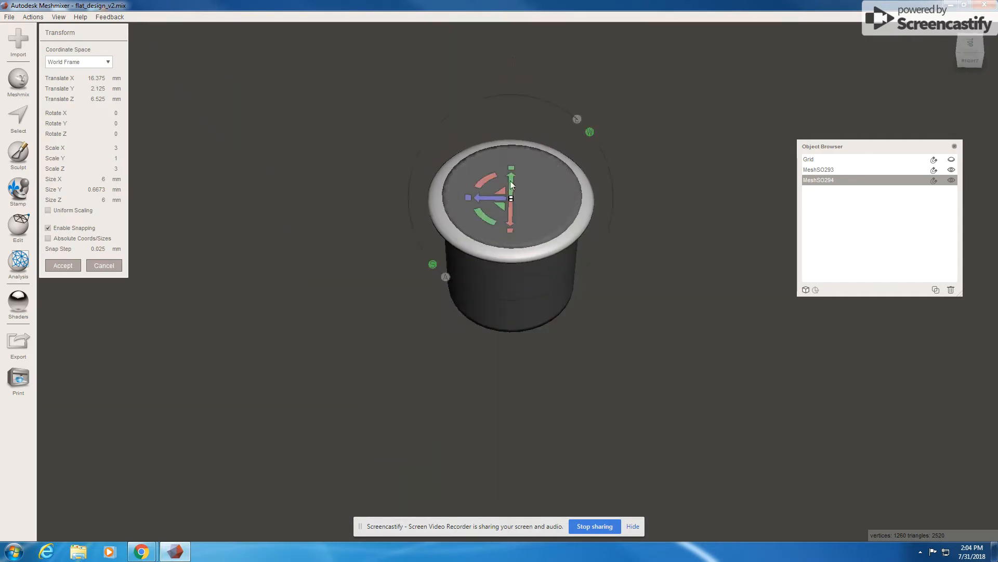
Step: Center the torus on the cylinder, checking from above and below, at Translate X 16.525 and Z 6.55 mm
right_click_drag(510, 180, 557, 232)
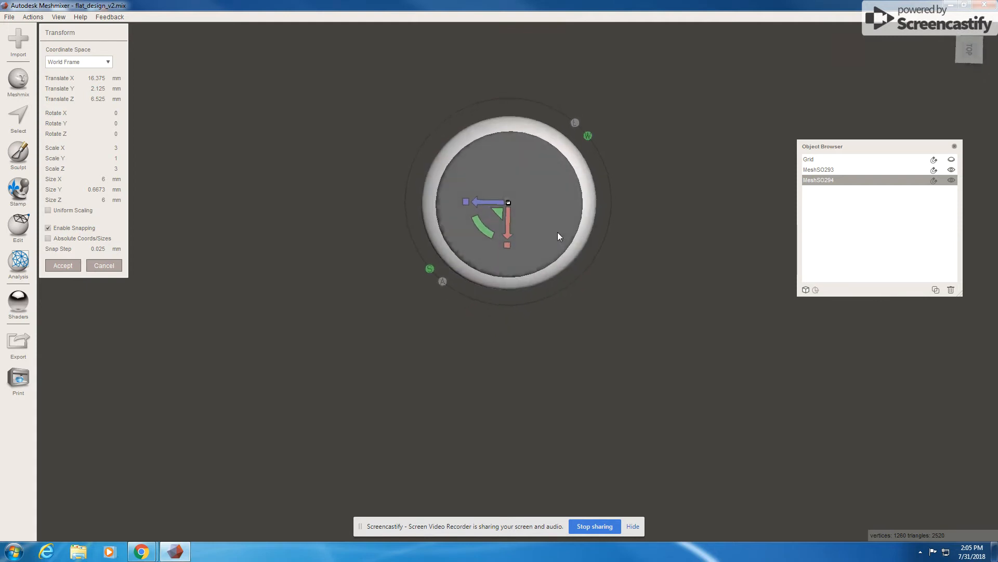
left_click_drag(514, 231, 510, 227)
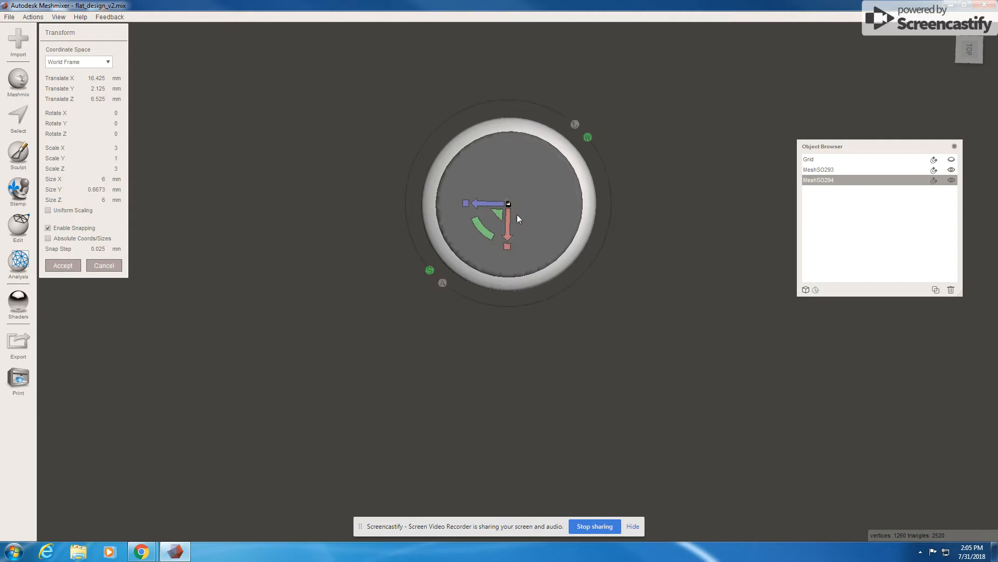
right_click_drag(517, 216, 494, 261)
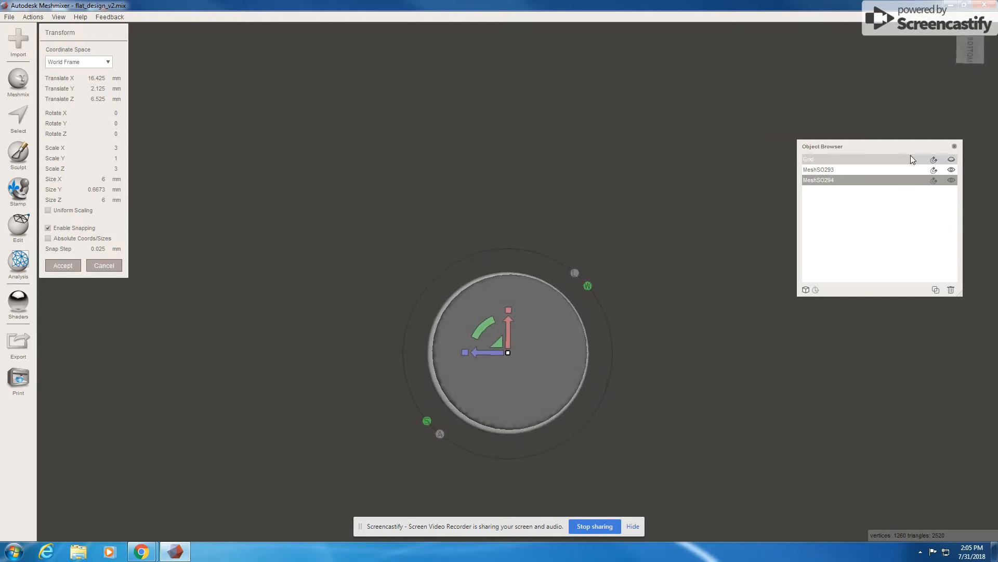
left_click(971, 48)
scroll(532, 39, "up", 2)
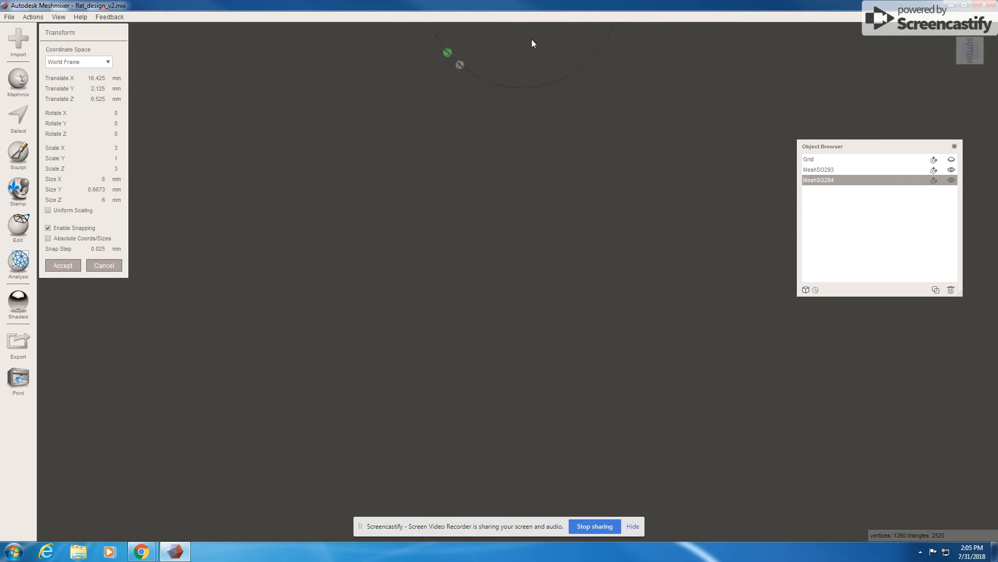
scroll(532, 60, "up", 2)
scroll(536, 60, "down", 5)
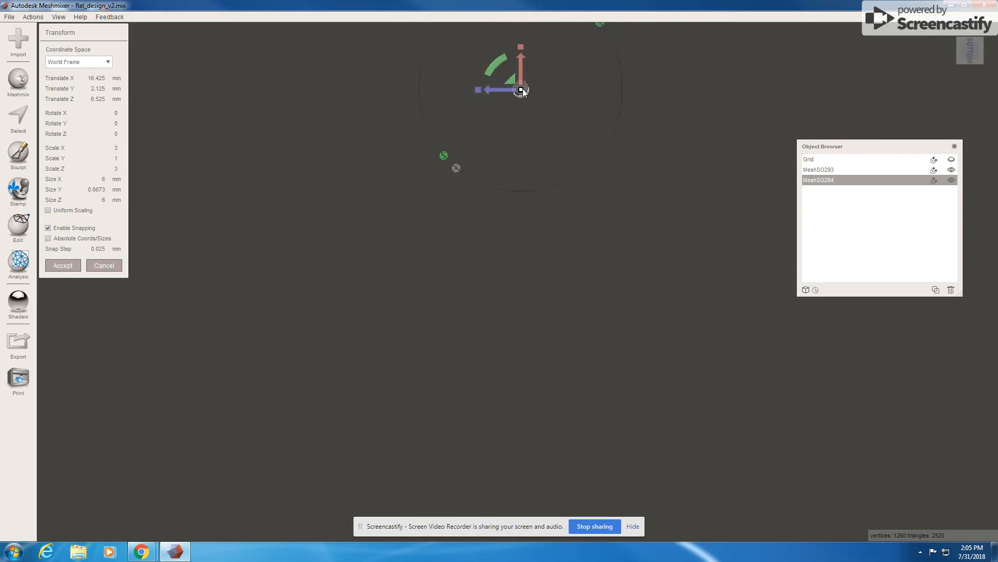
key("c")
scroll(537, 292, "up", 4)
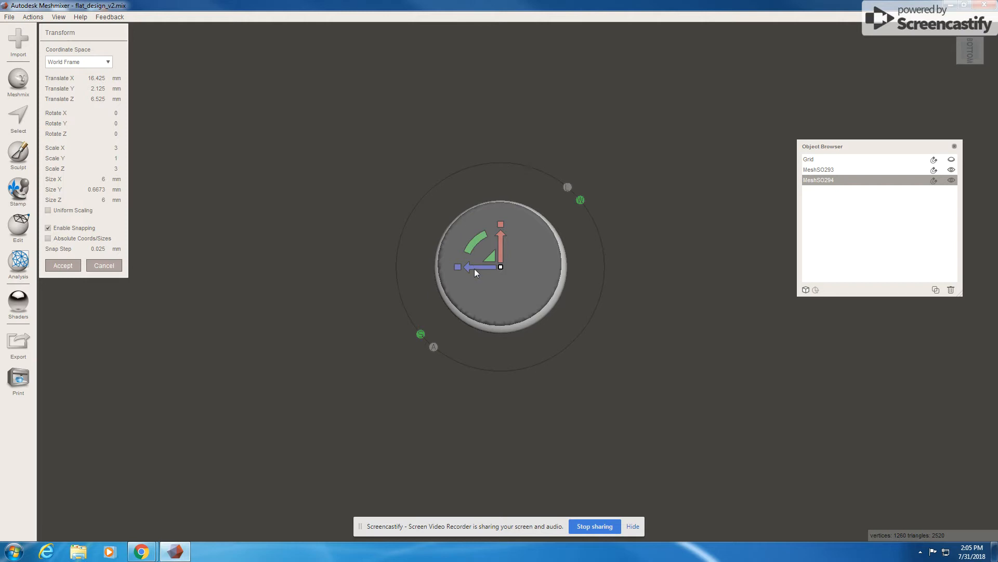
left_click_drag(474, 266, 498, 241)
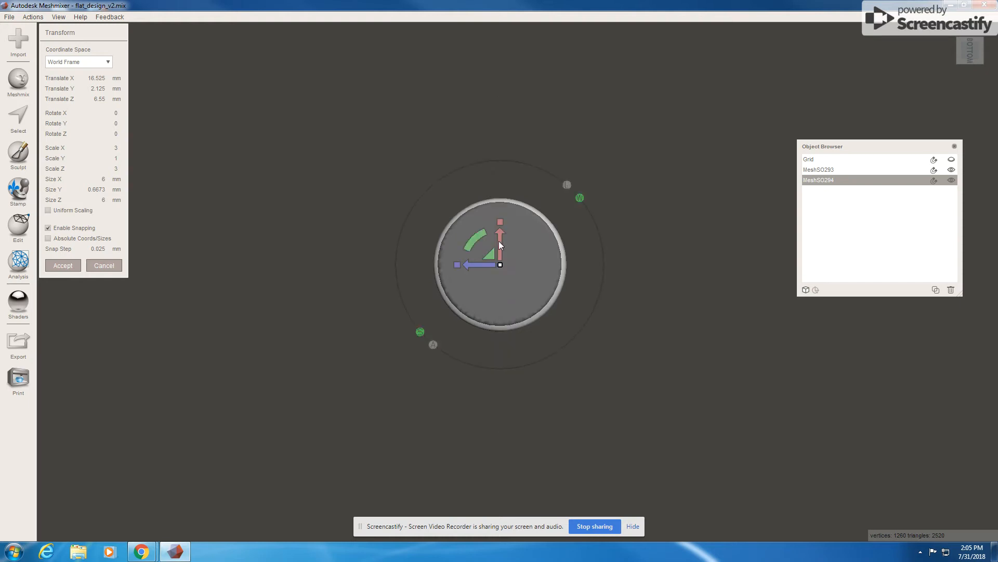
right_click_drag(513, 226, 547, 530)
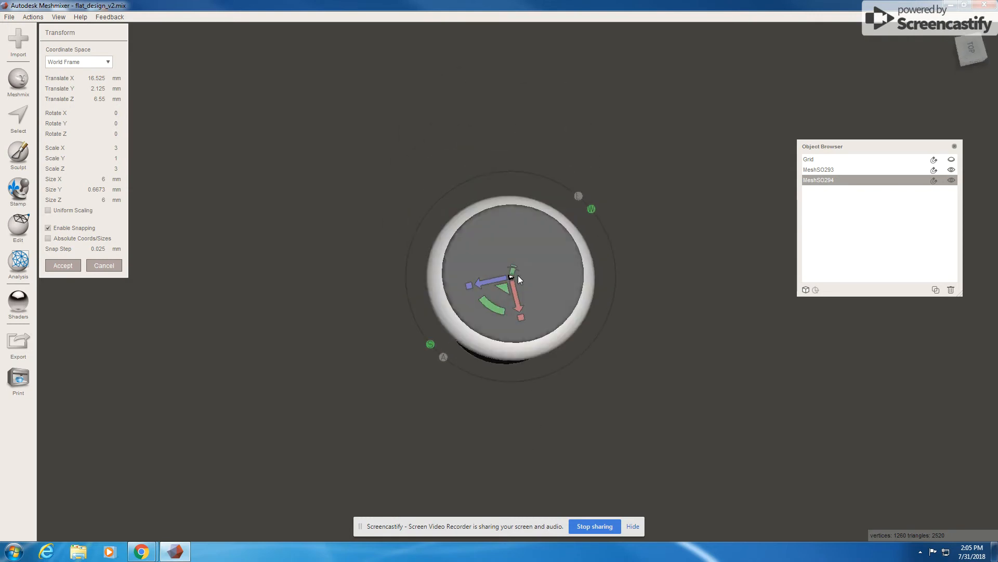
Step: Adjust the torus height around the cylinder's upper edge to Translate Y 2.1 mm and accept the transform
right_click_drag(518, 276, 517, 195)
left_click_drag(503, 161, 507, 165)
right_click_drag(506, 166, 497, 144)
left_click_drag(496, 138, 497, 139)
right_click_drag(535, 155, 565, 155)
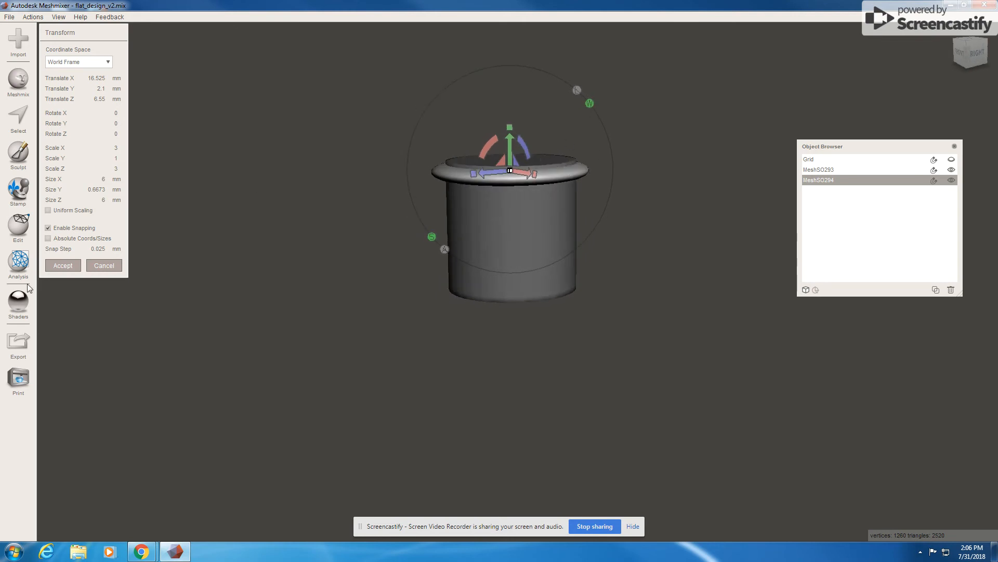
left_click(63, 265)
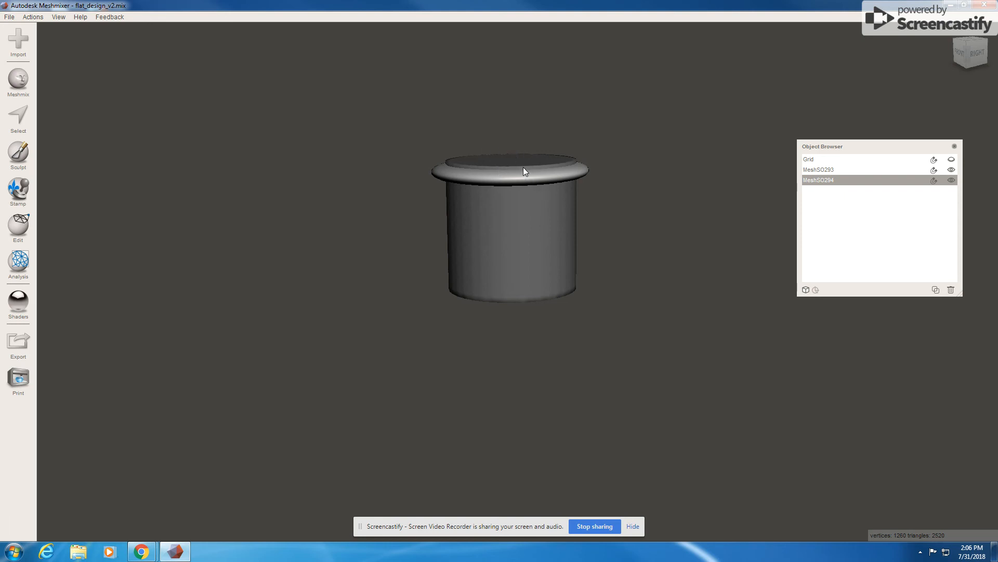
Step: Merge the cylinder and the torus into one object with a Boolean Union in Precise solution mode
left_click(522, 223)
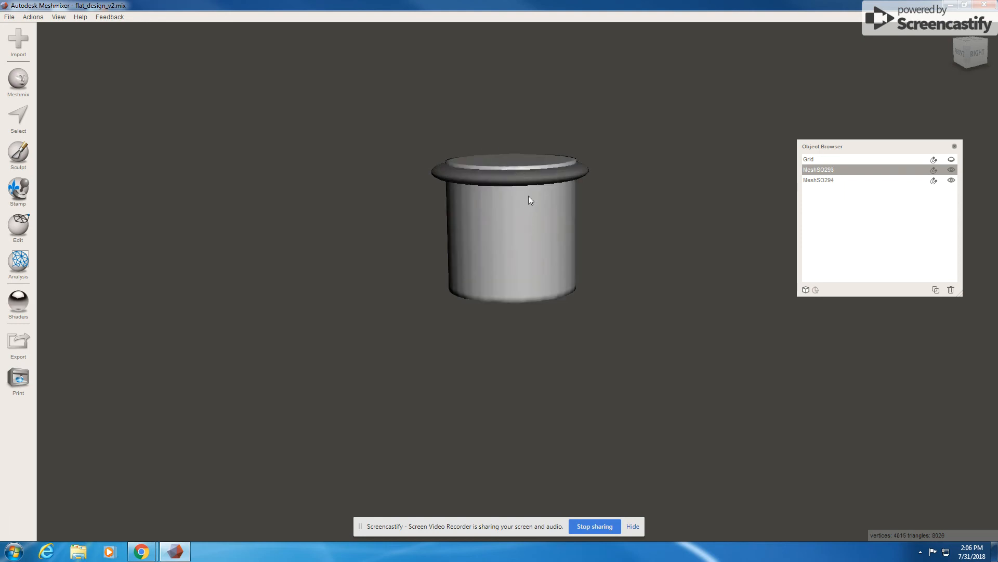
left_click(525, 166, "shift")
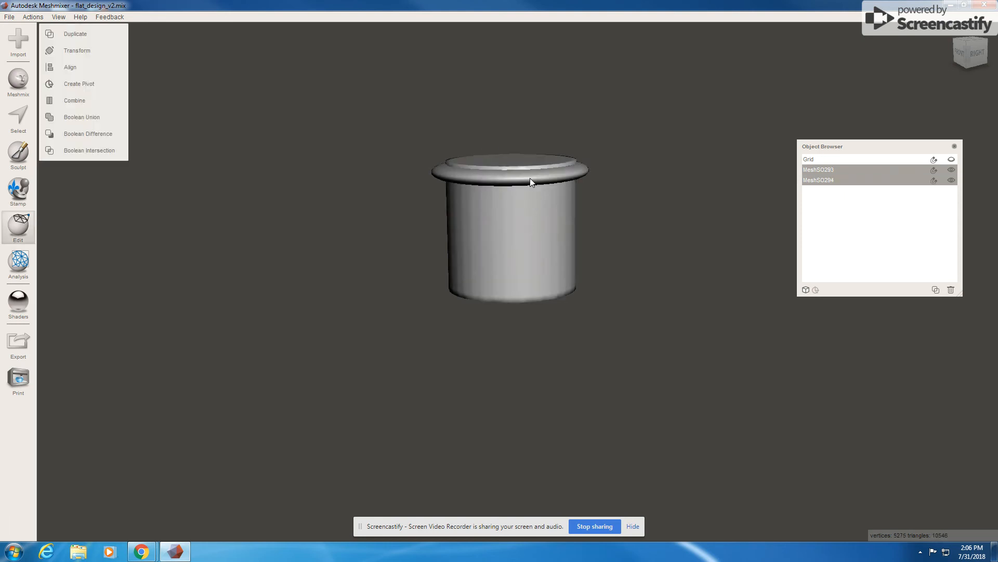
left_click(113, 122)
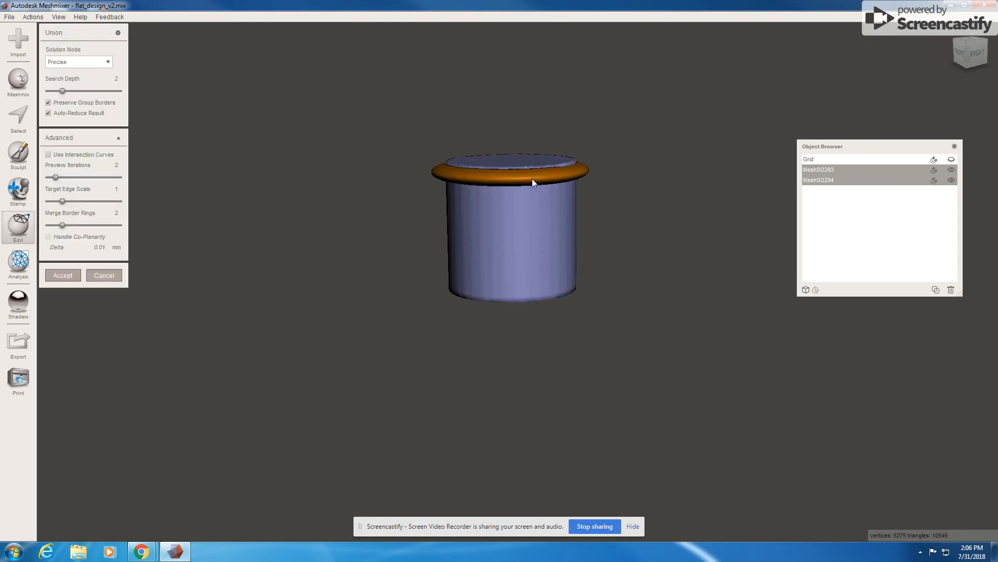
left_click(69, 273)
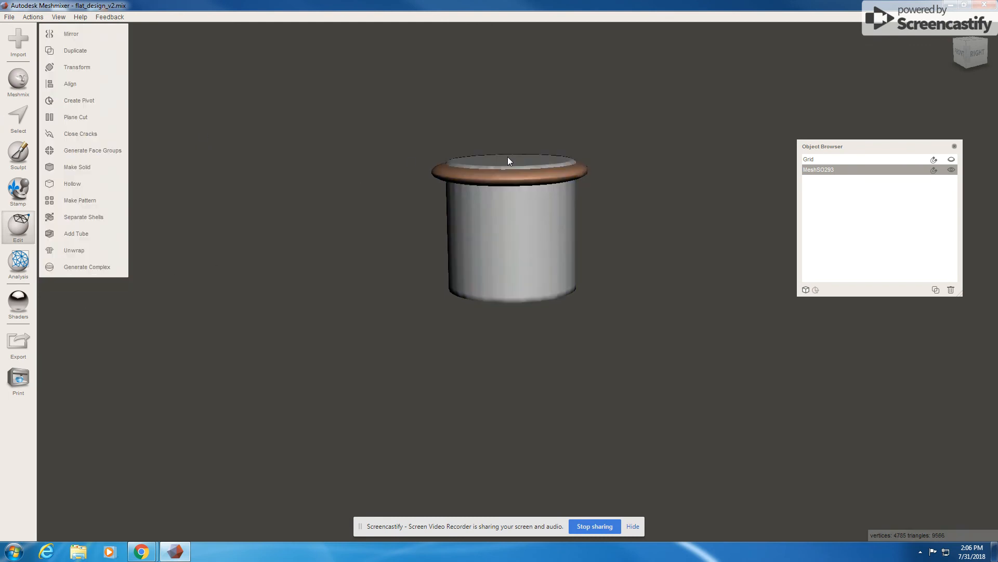
right_click_drag(510, 161, 566, 192)
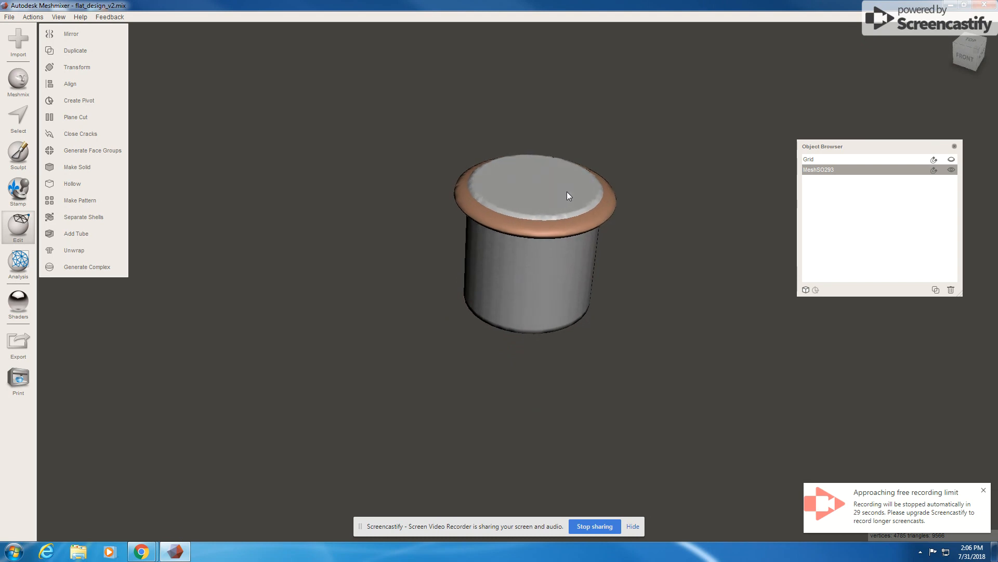